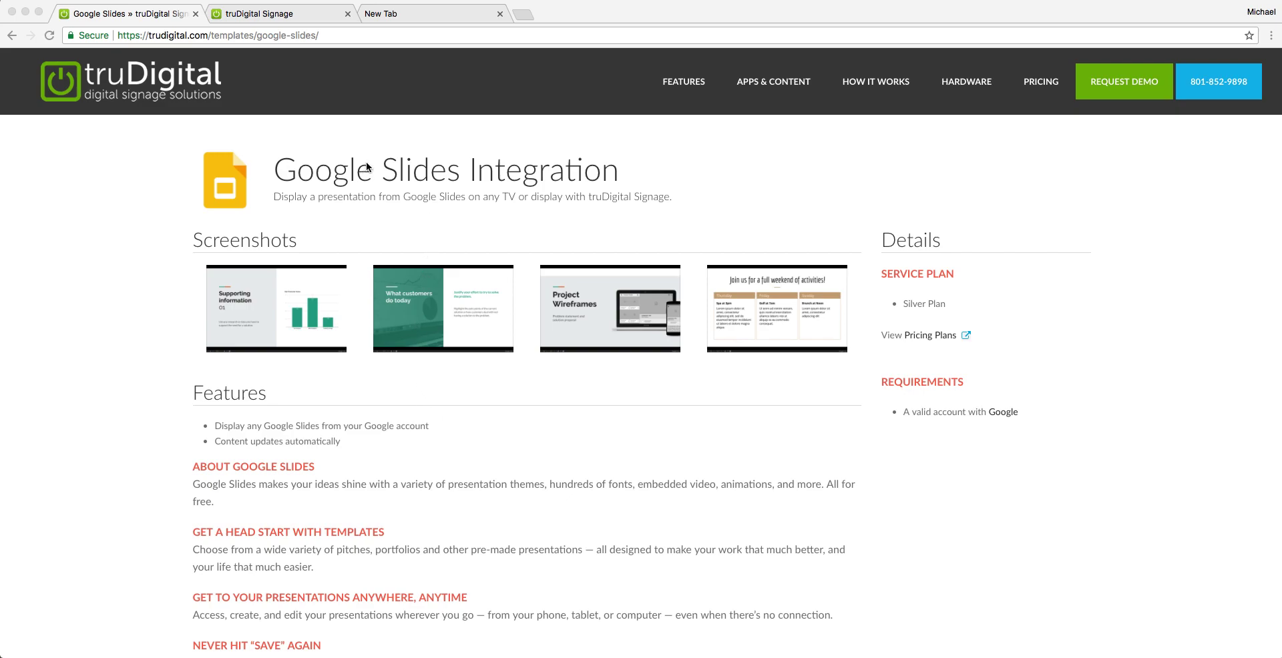
Switch to truDigital Signage and add the Integration - Google Slides template from the Template Library to My Templates.
click(287, 14)
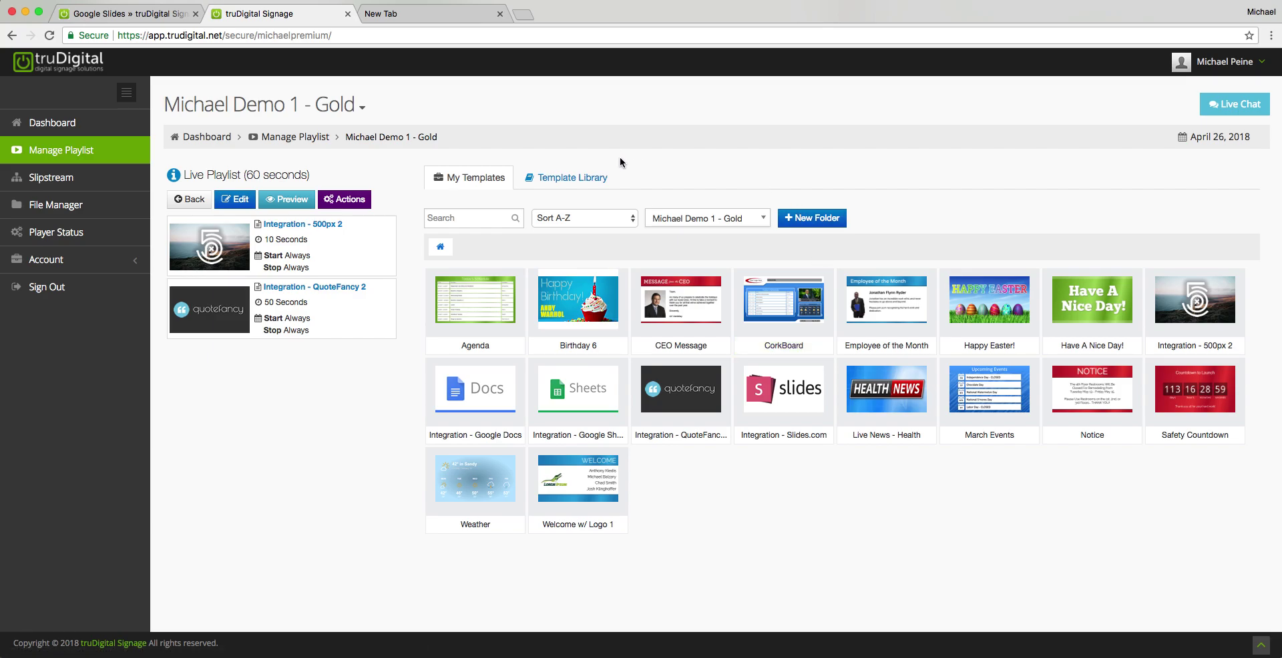
click(587, 183)
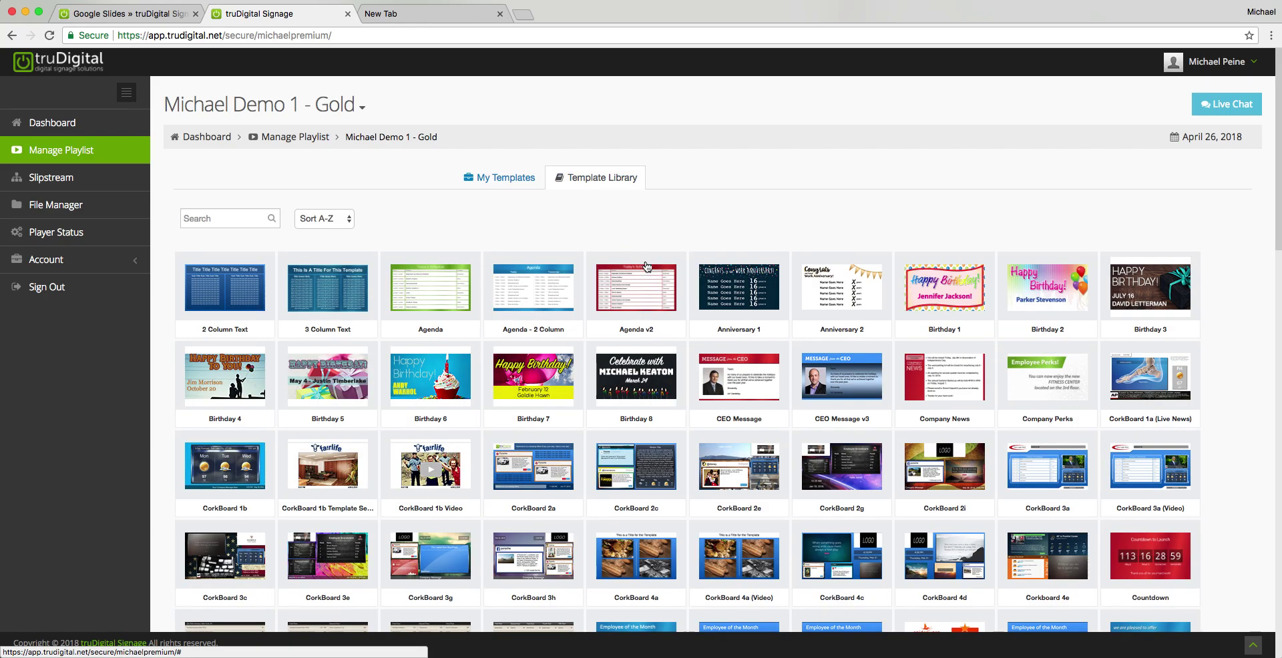
scroll(782, 331, down, 6)
scroll(782, 331, down, 3)
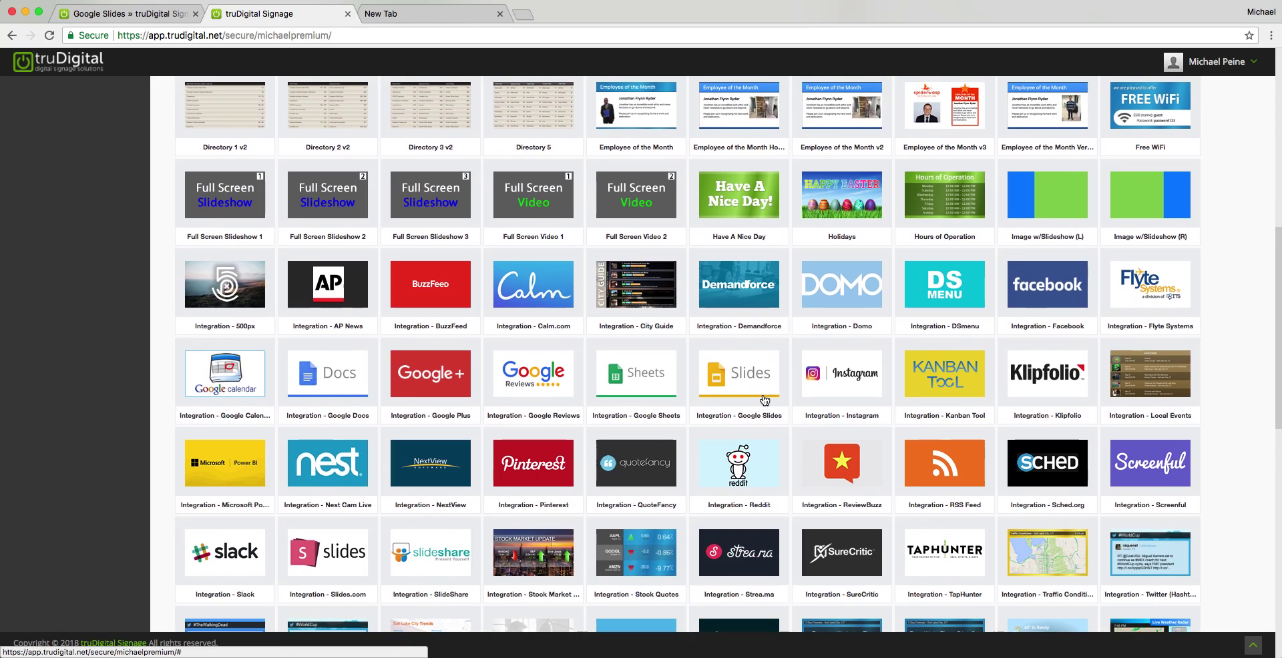
click(754, 387)
click(773, 360)
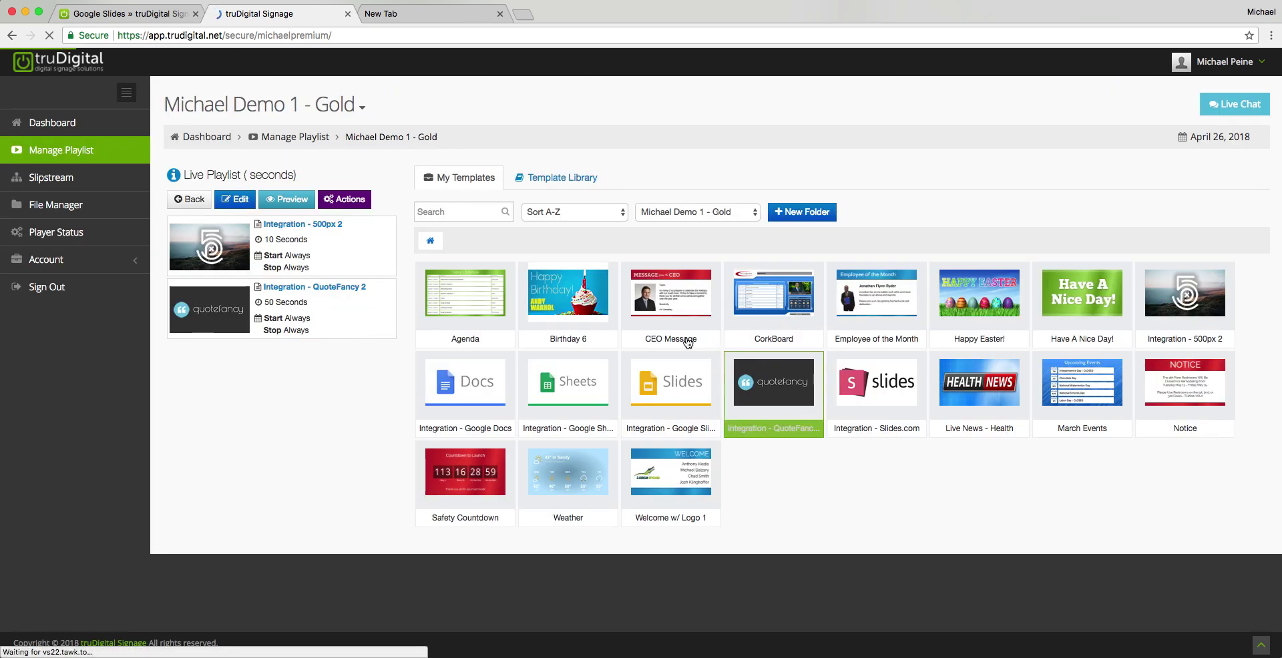
Open the Integration - Google Slides template in edit mode and bring up its Google Slides block settings.
click(676, 398)
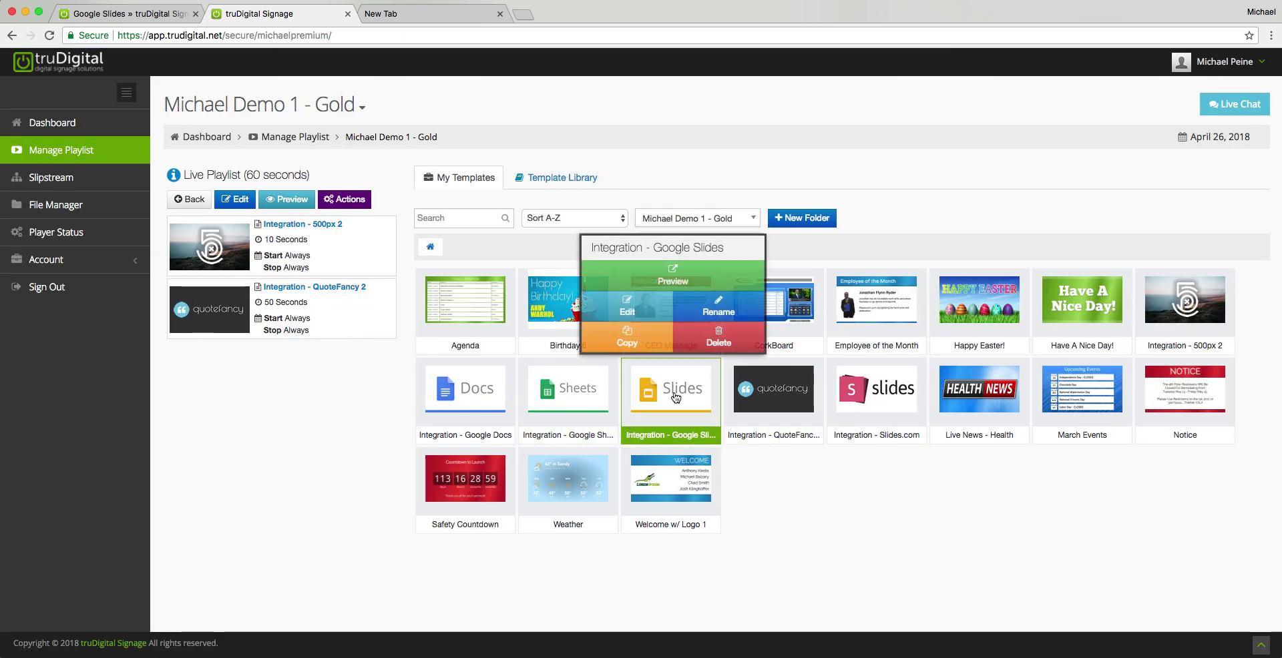
click(653, 315)
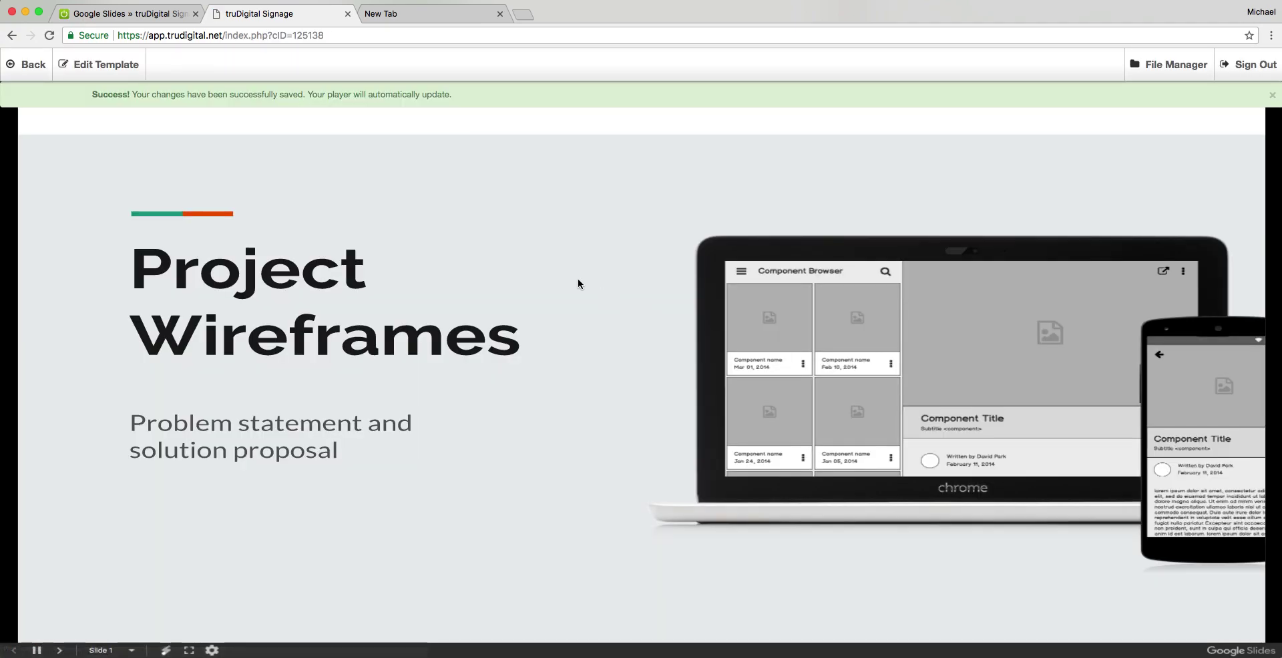
click(106, 69)
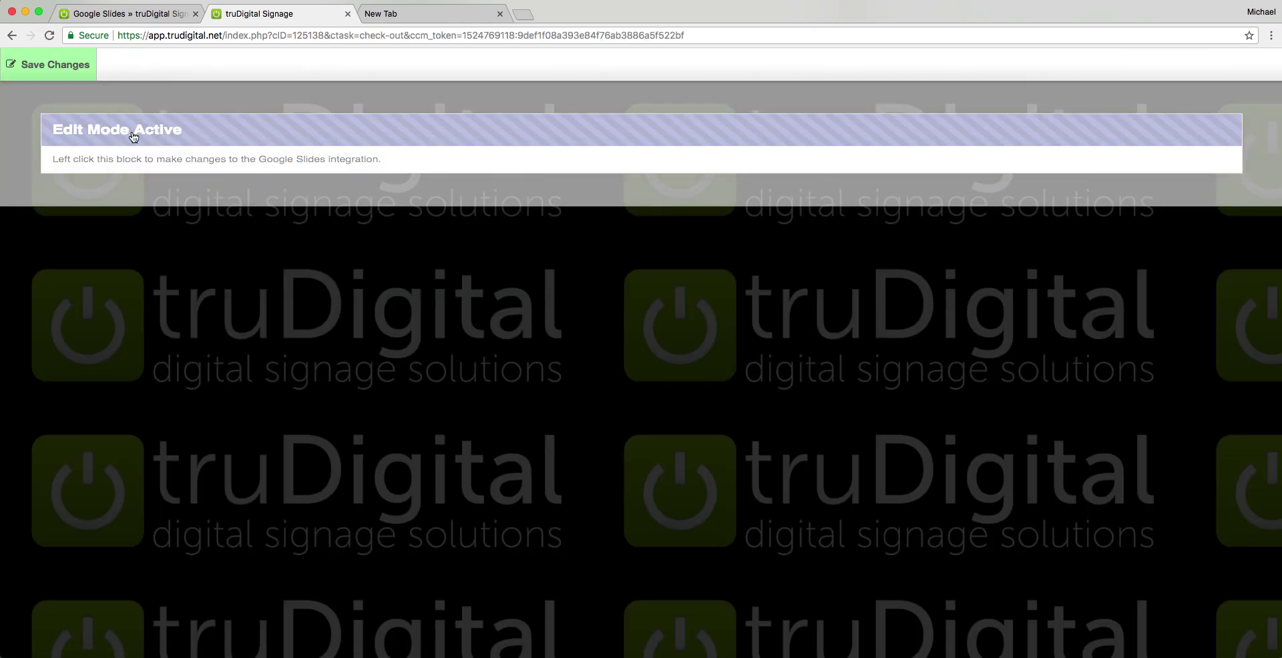
click(425, 165)
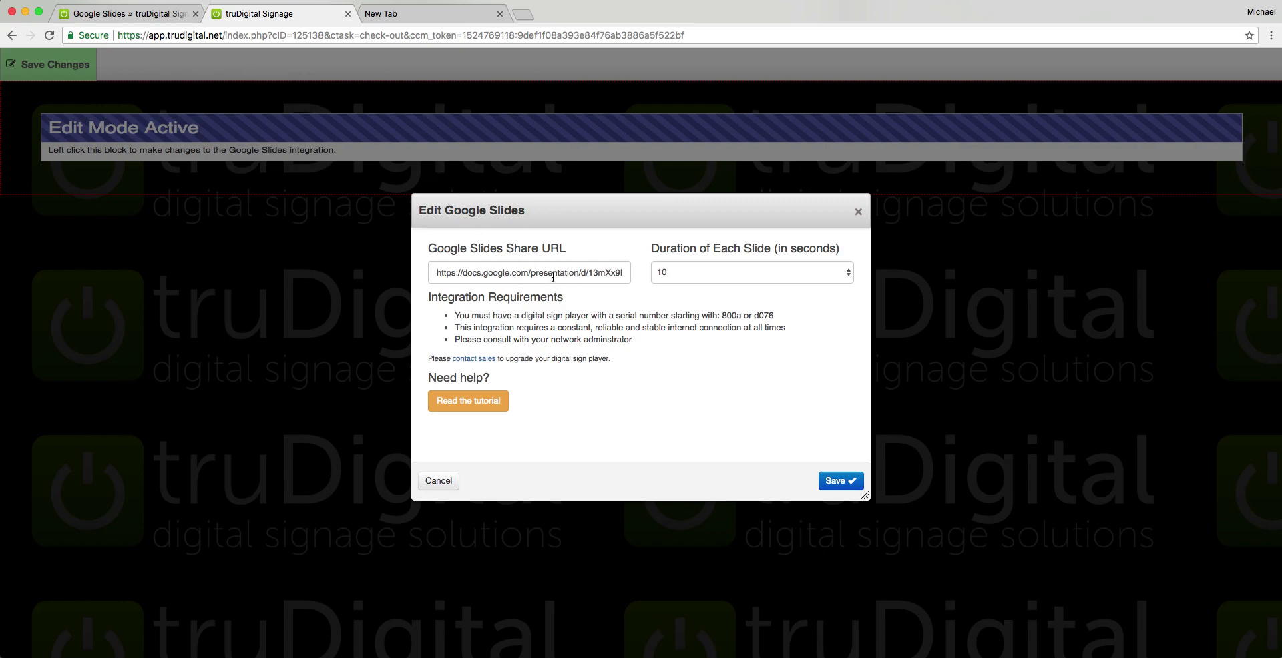
Switch to the empty browser tab, search for "google slides" and open the Google Slides home page.
click(428, 19)
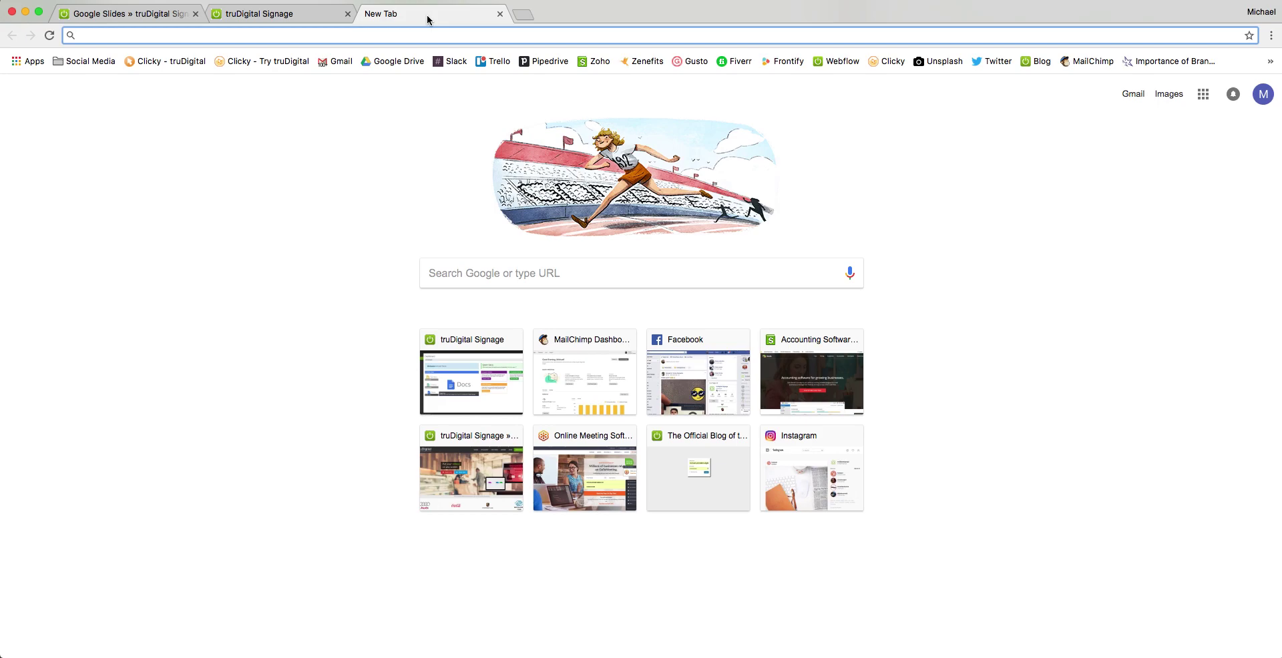
text(google slid)
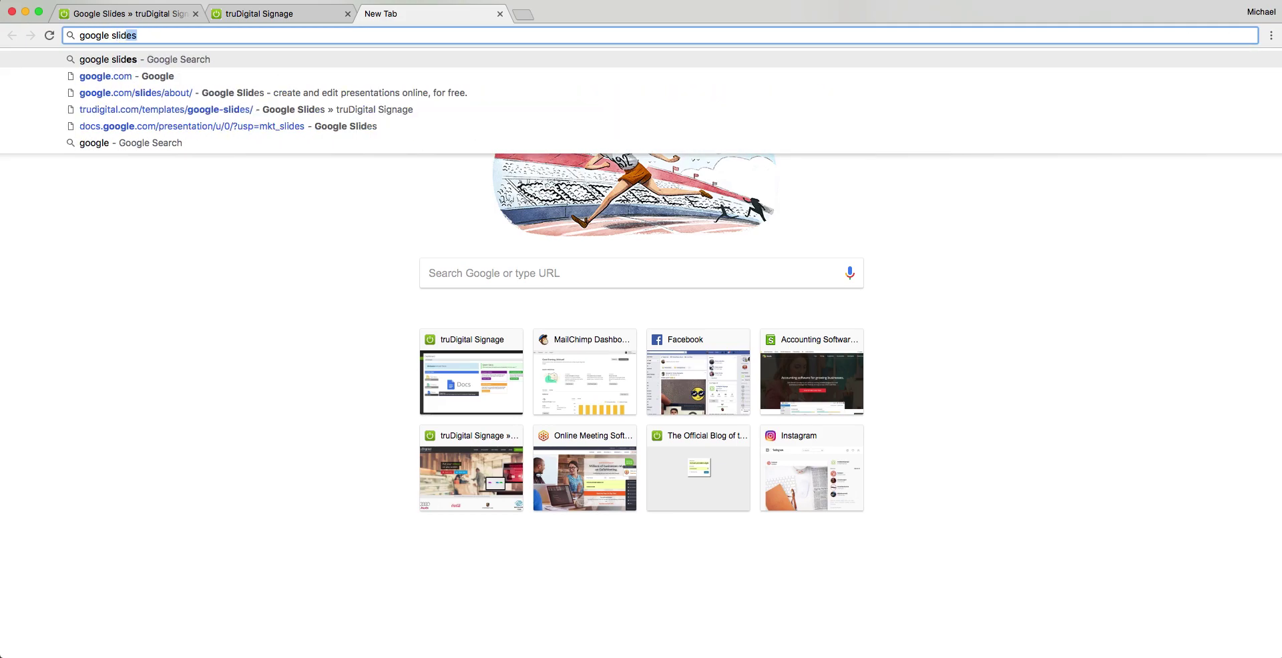
text(es)
key(Return)
click(239, 172)
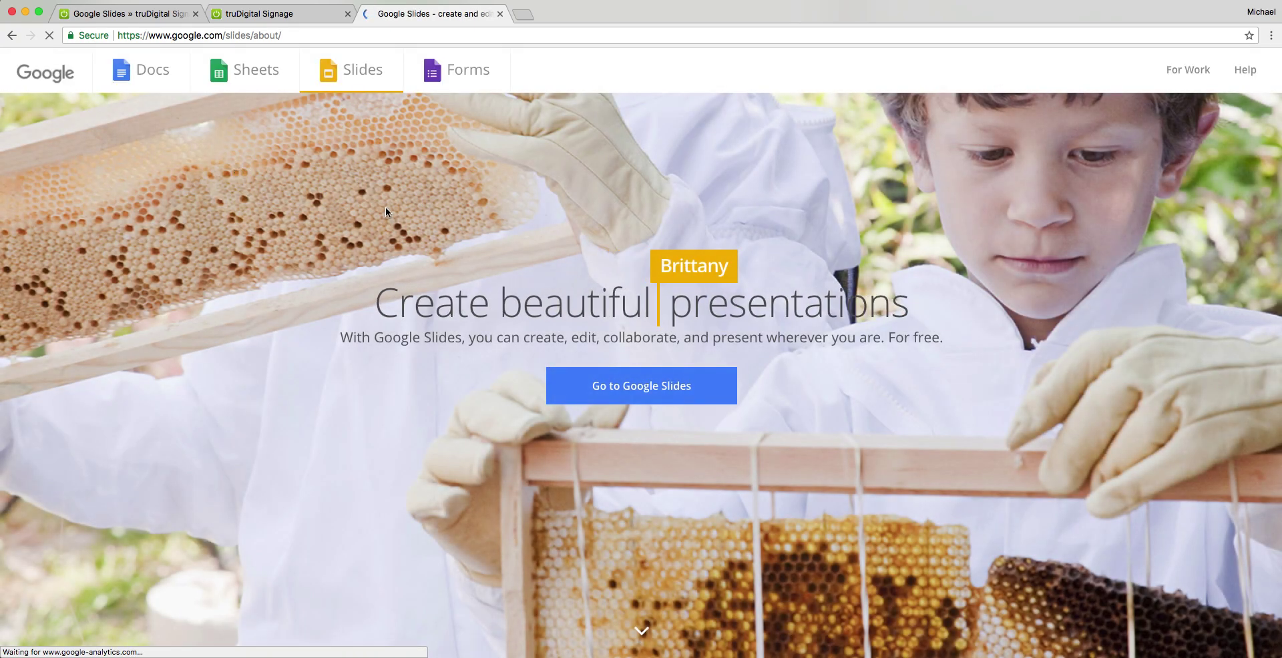
click(676, 398)
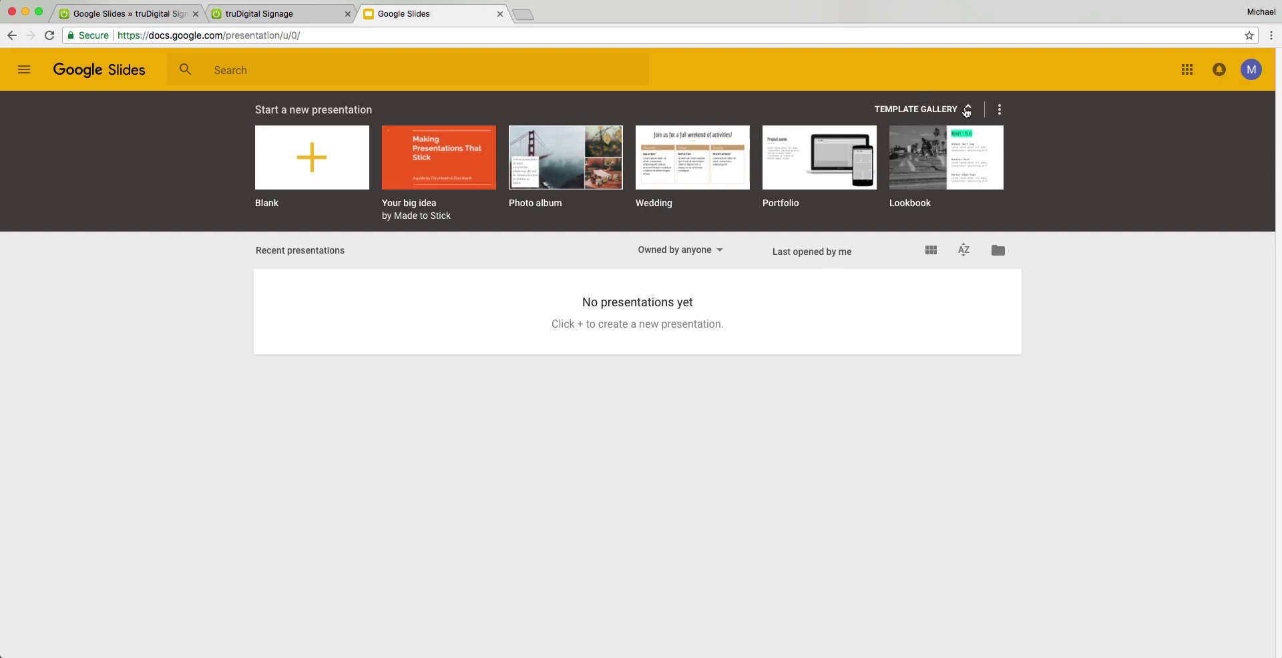
Browse the full template gallery and create a presentation from the personal template "Your big idea".
click(966, 110)
scroll(786, 215, down, 7)
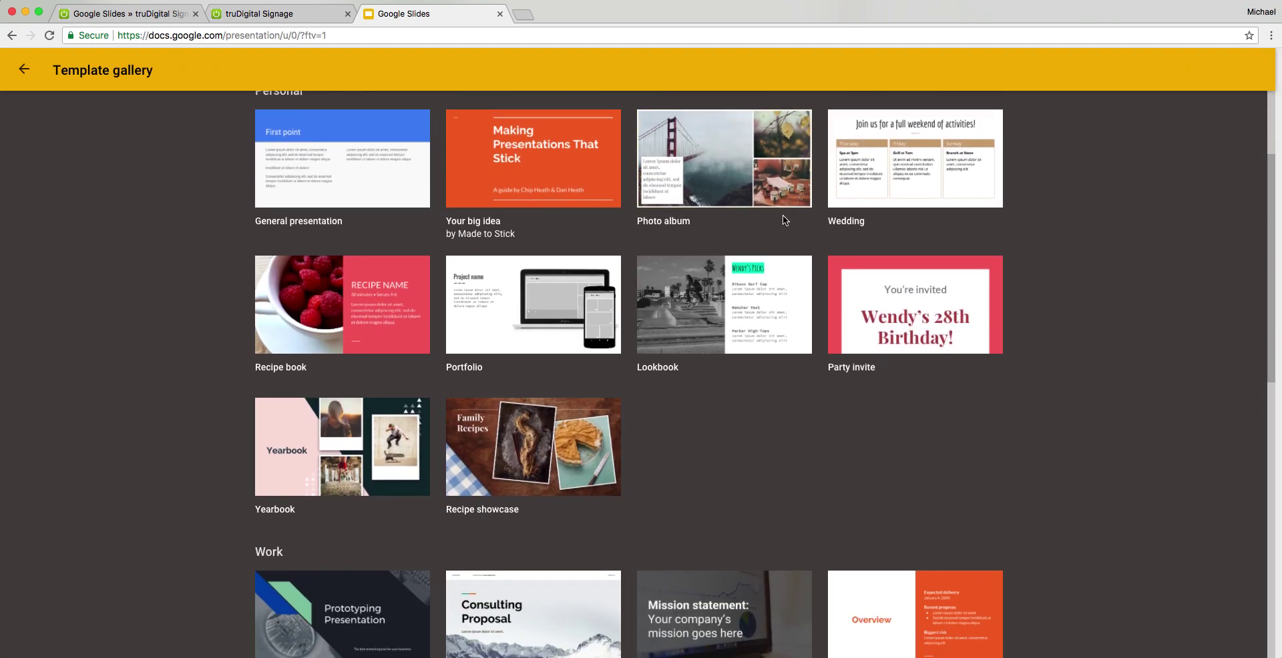
scroll(726, 221, down, 4)
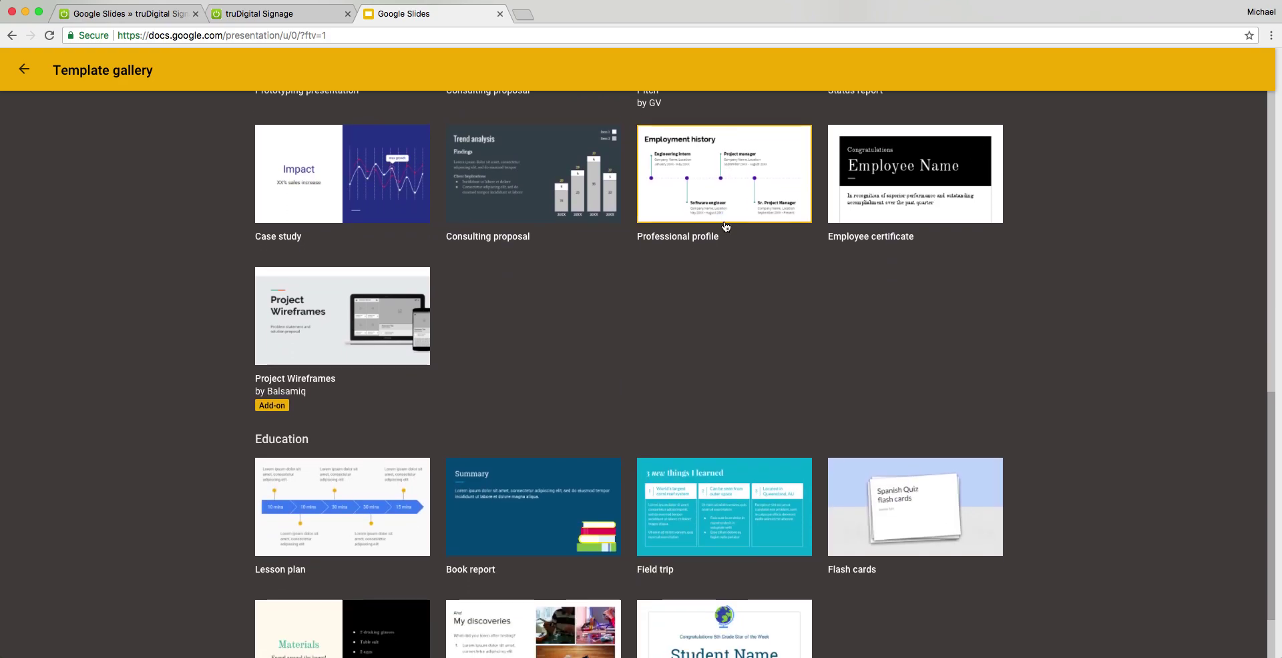
scroll(724, 224, up, 11)
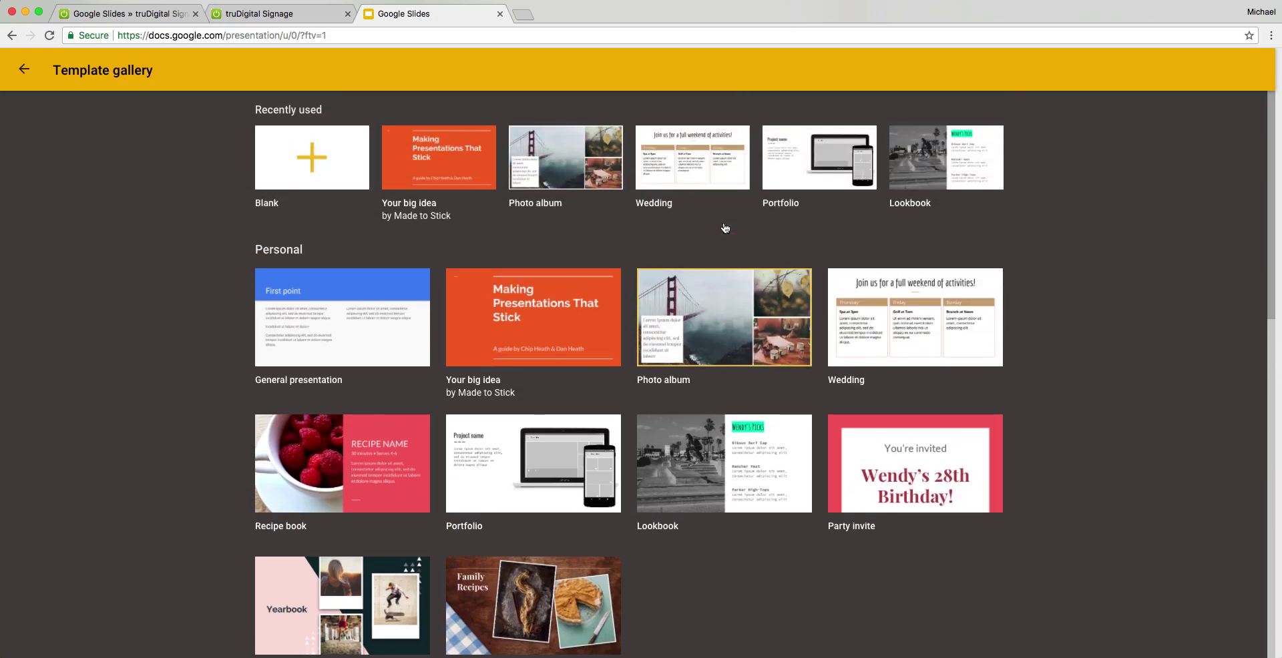
click(559, 303)
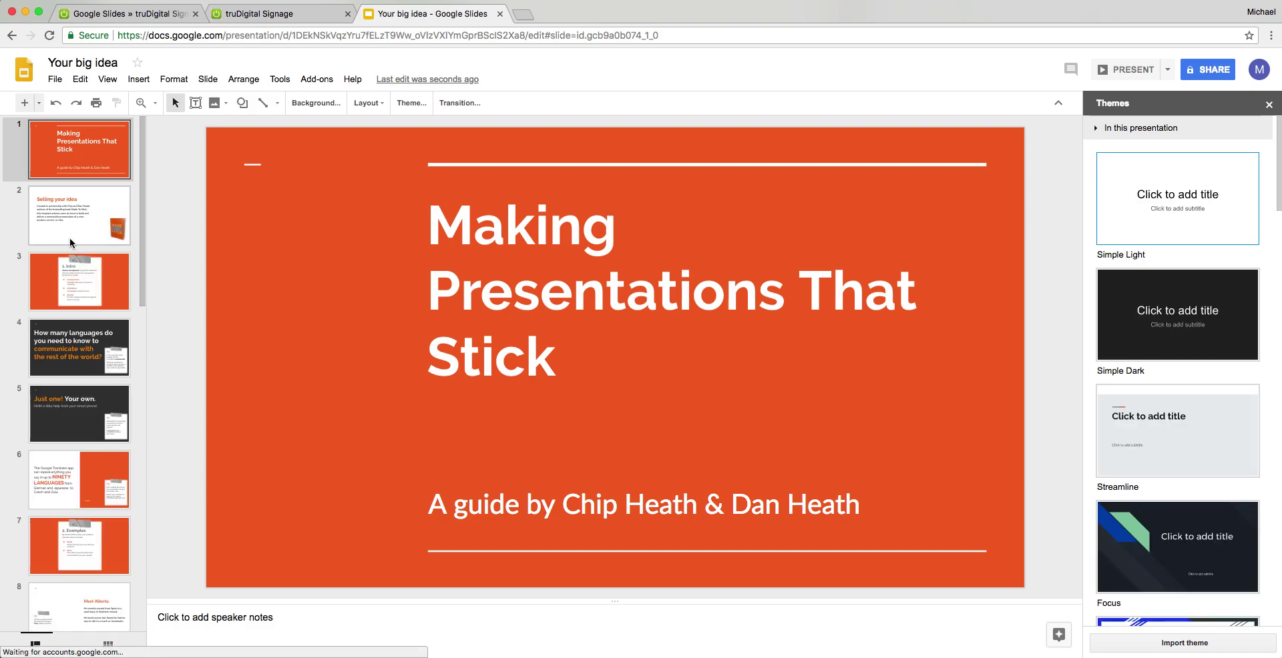
Replace the title on the first slide with "This is awesome!".
scroll(86, 286, down, 12)
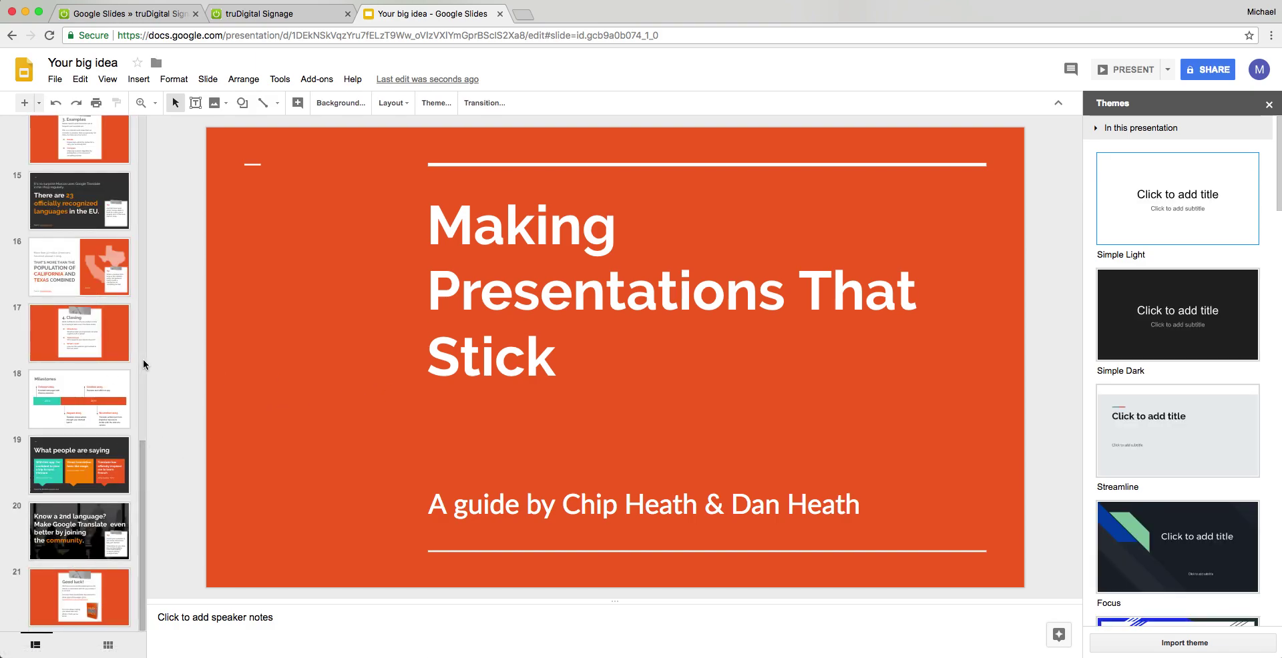
scroll(101, 341, up, 12)
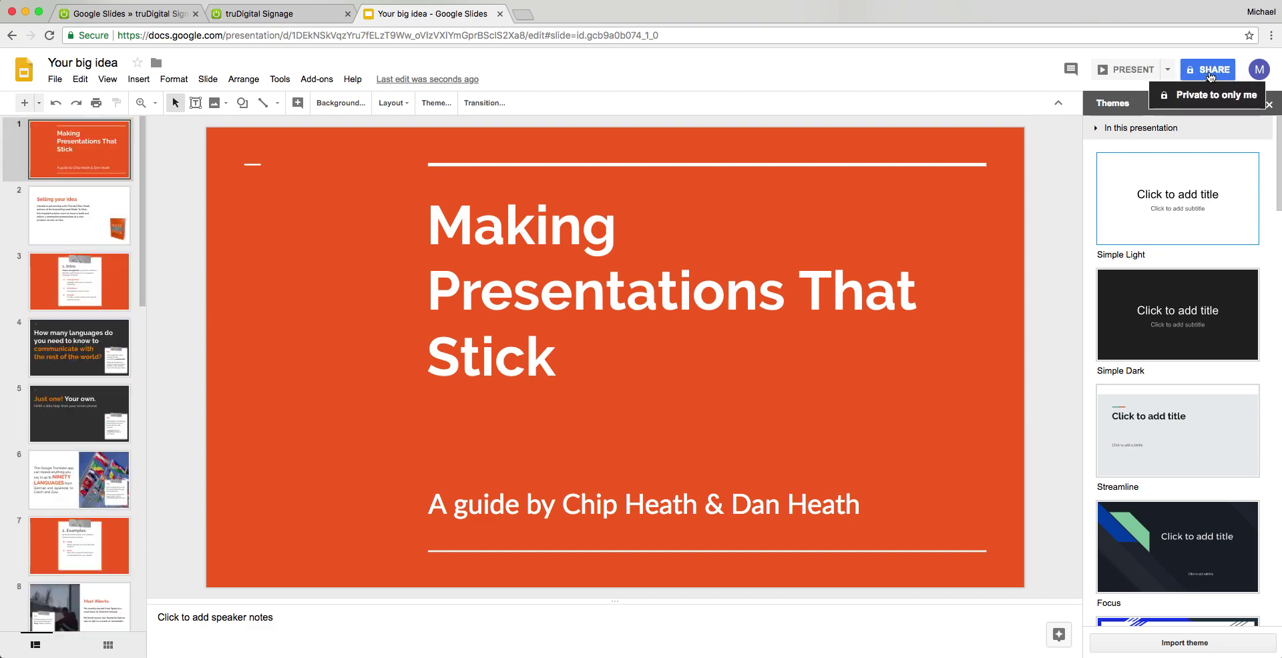
click(515, 293)
drag(547, 356, 430, 209)
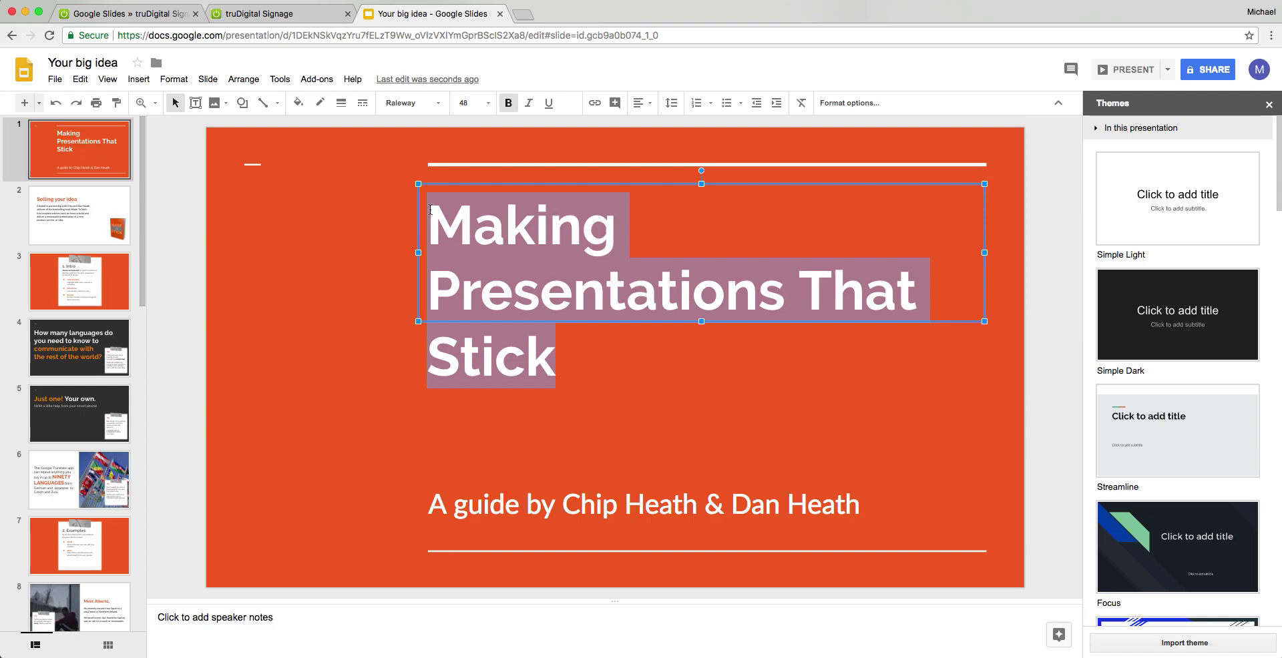
text(This is awese)
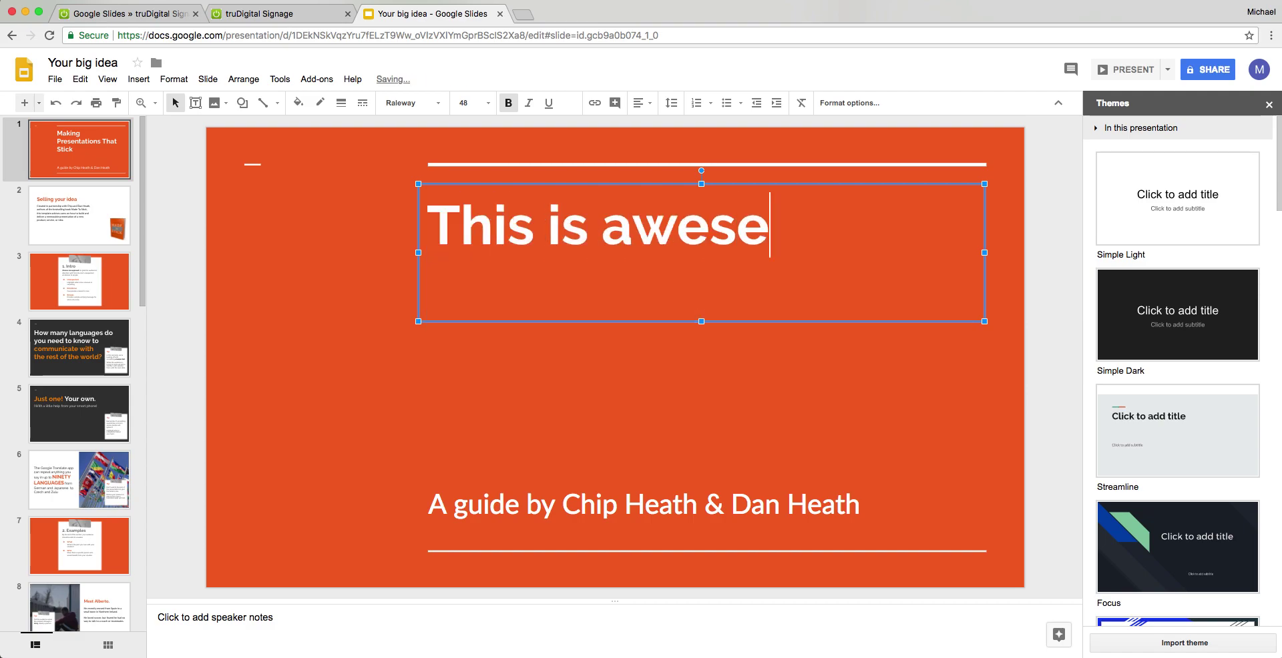
key(BackSpace)
key(BackSpace)
text(some!)
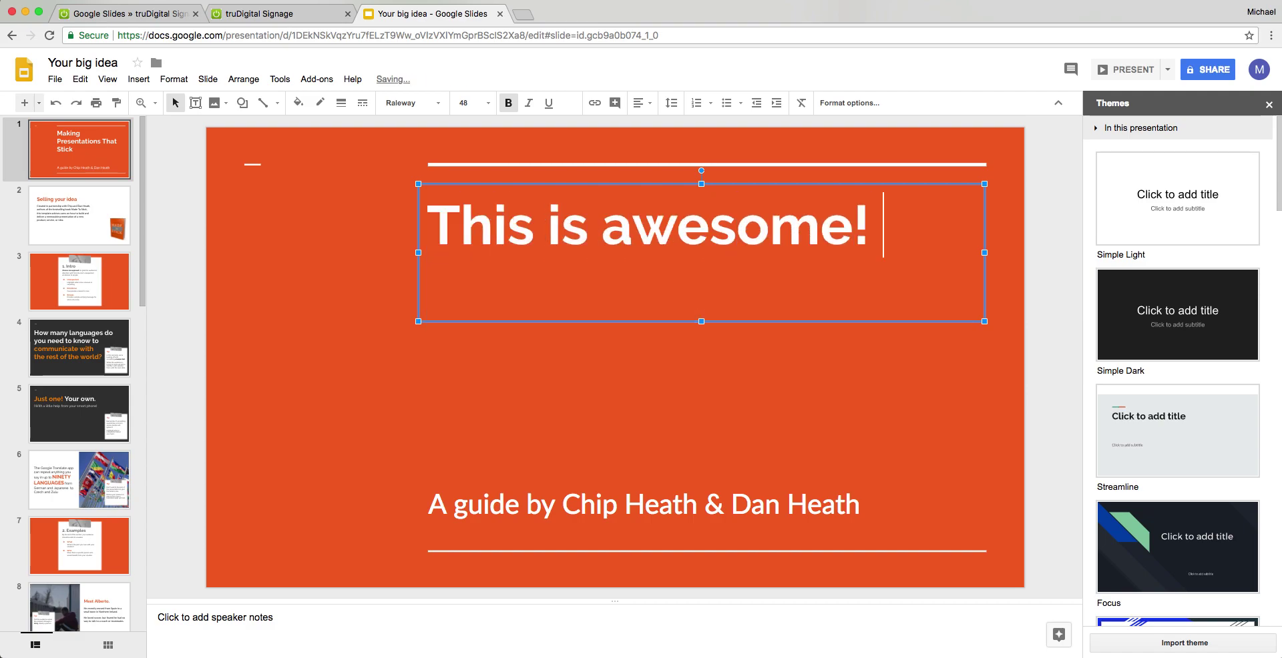
click(759, 398)
key(Down)
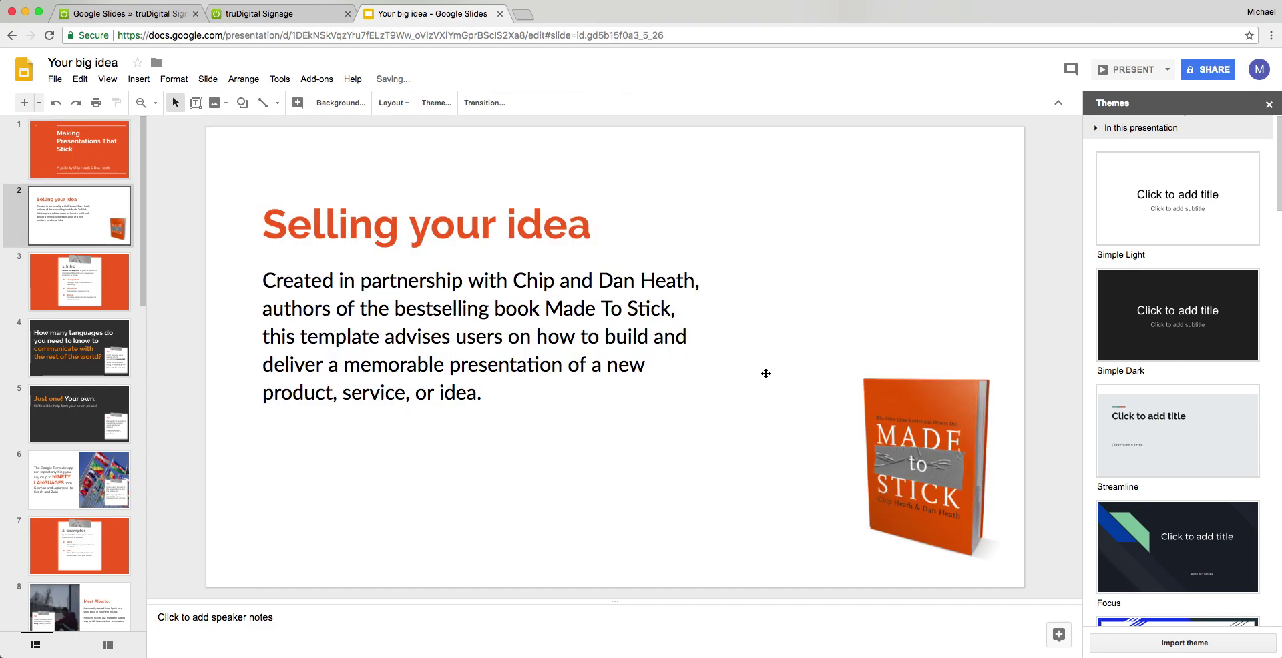
key(Up)
Open the presentation's sharing settings and turn on link sharing by getting a shareable link.
click(1181, 69)
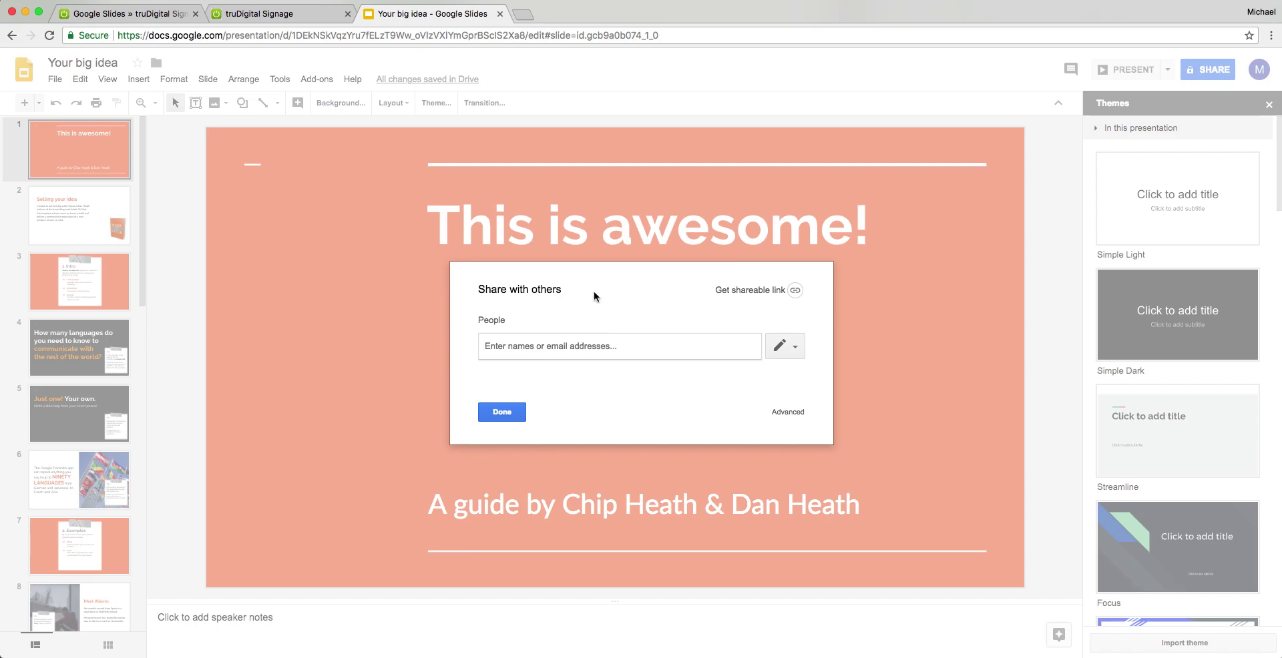
click(785, 346)
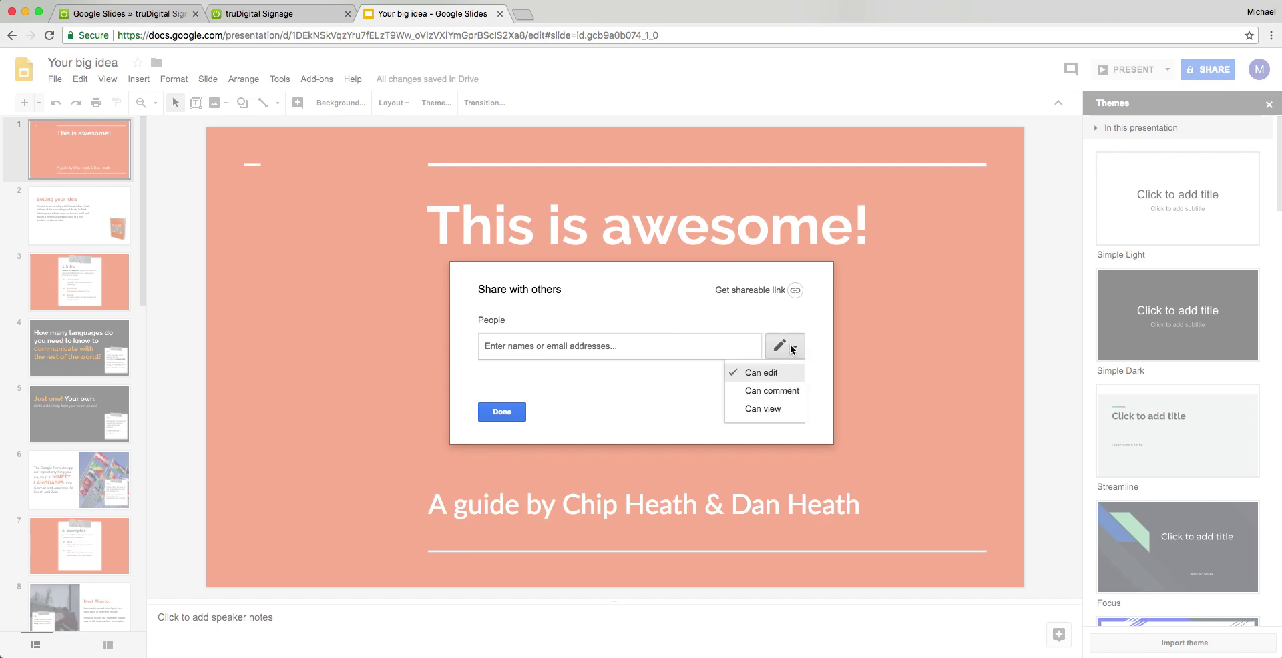
click(621, 312)
click(794, 290)
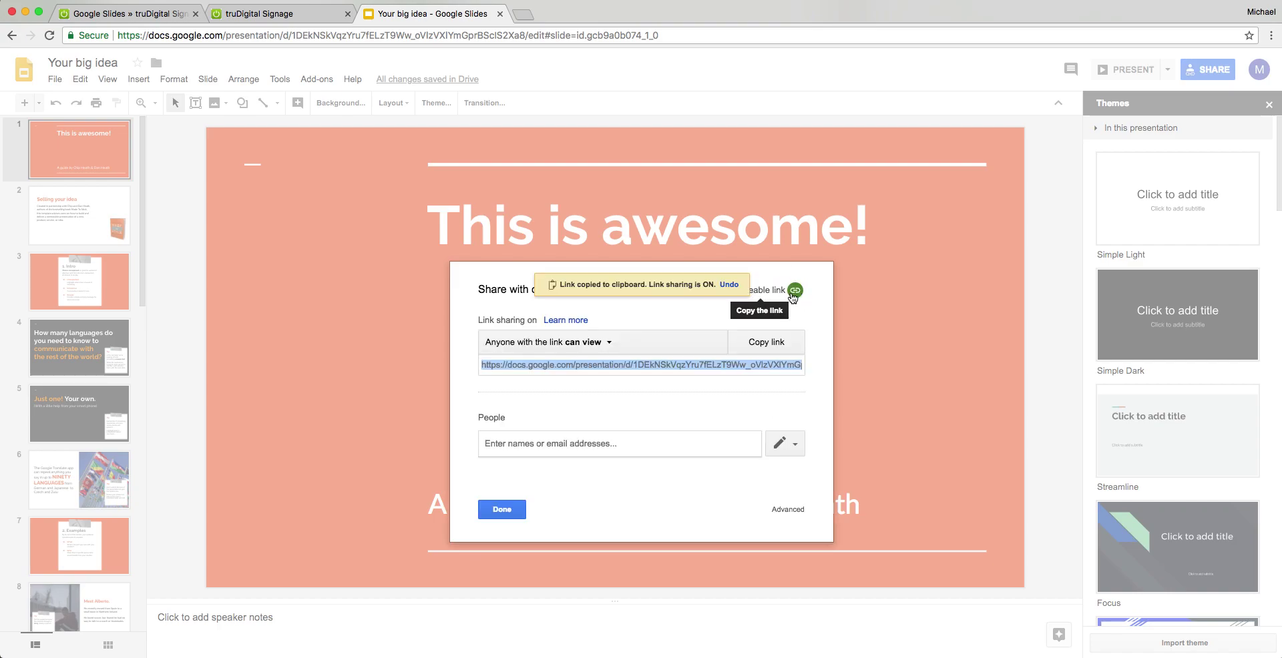
Set link sharing to "Anyone with the link can edit" and copy the link.
click(608, 346)
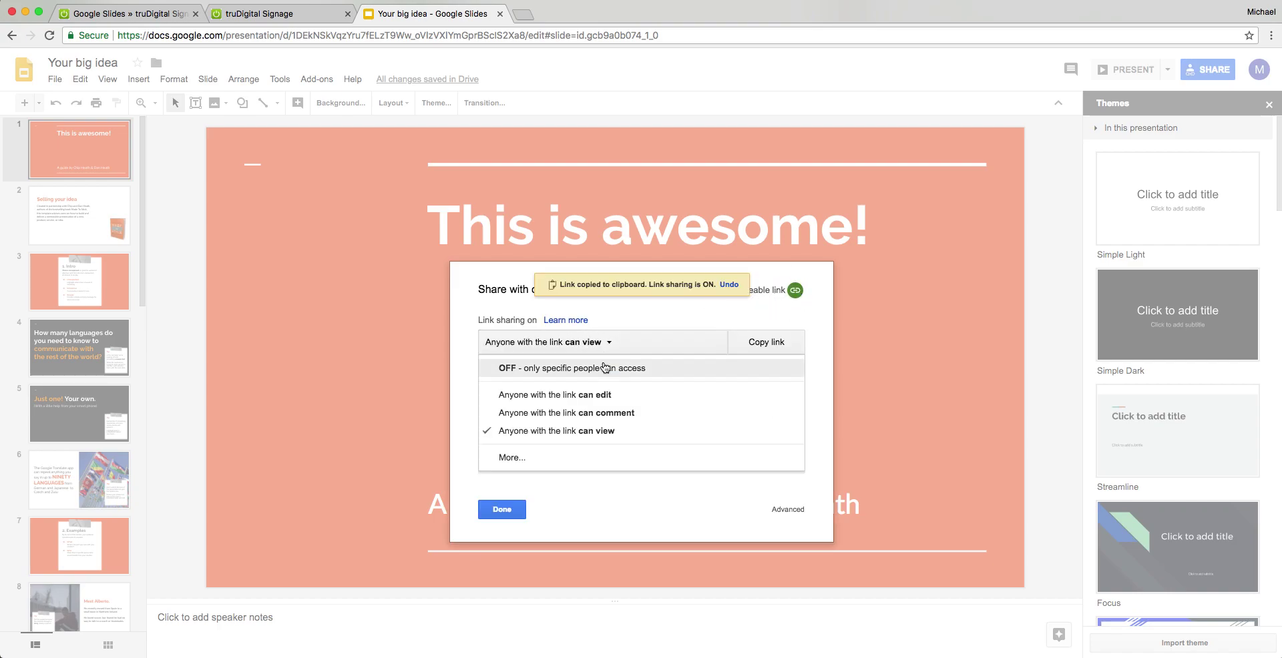
click(605, 395)
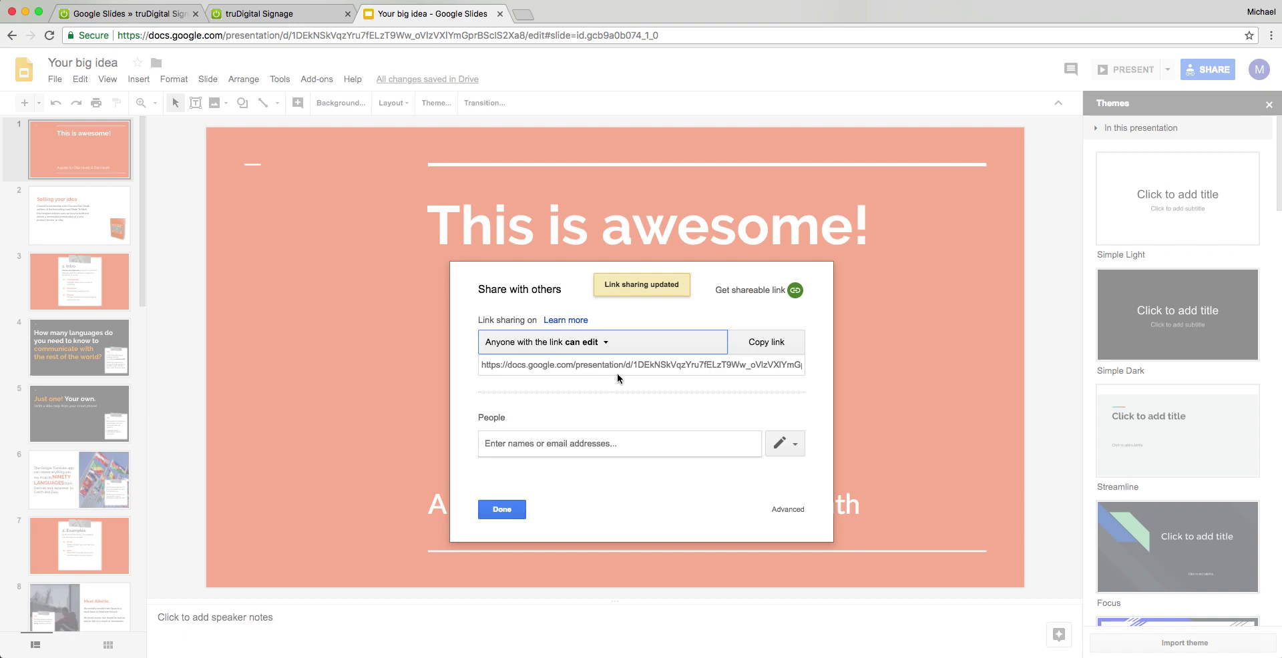
click(775, 350)
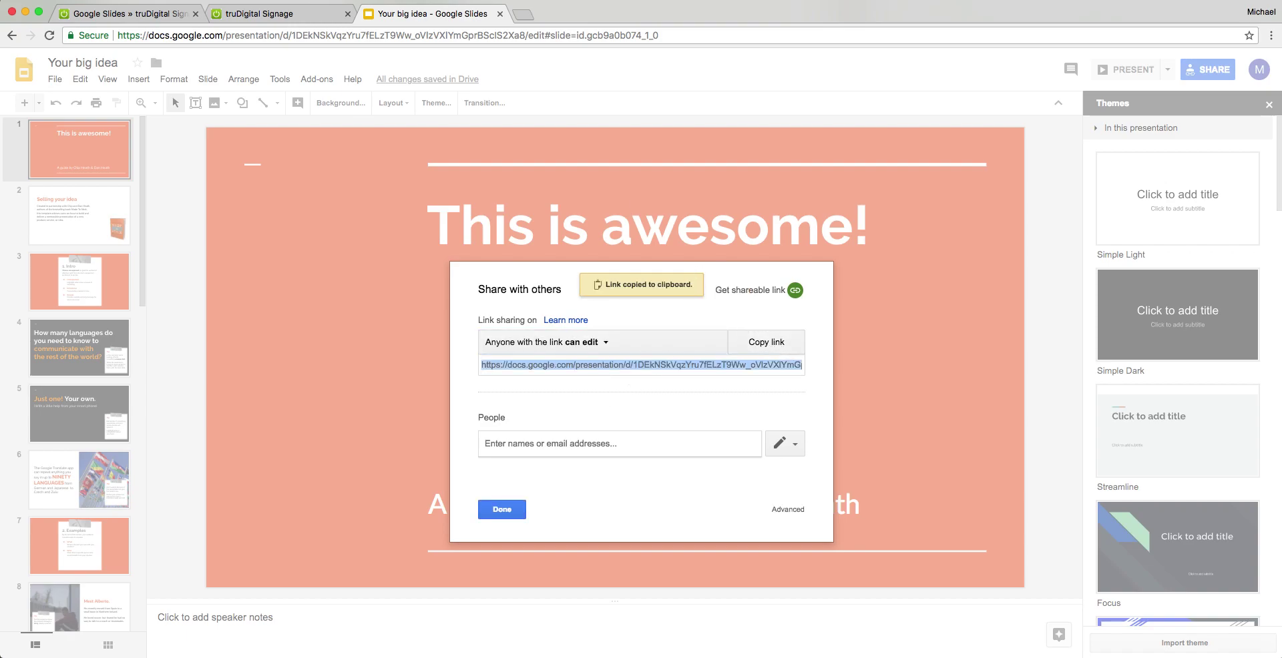
Return to truDigital Signage and replace the Google Slides Share URL with the copied presentation link.
click(291, 16)
triple_click(528, 270)
key(BackSpace)
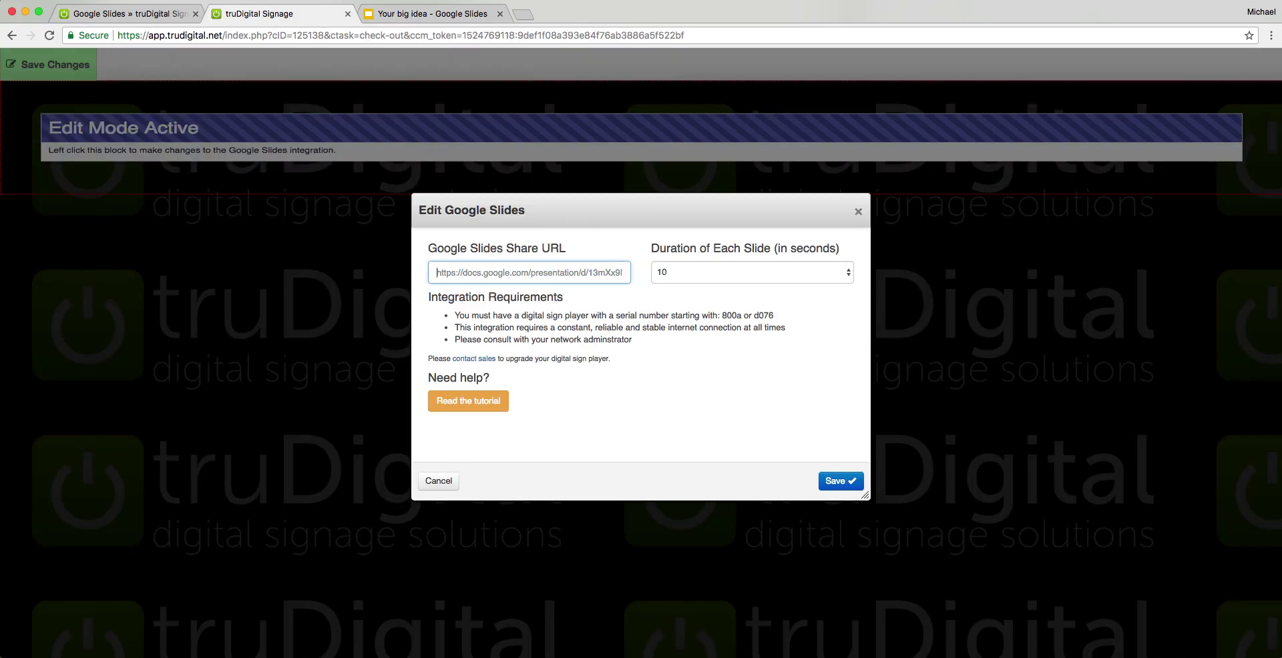
right_click(531, 272)
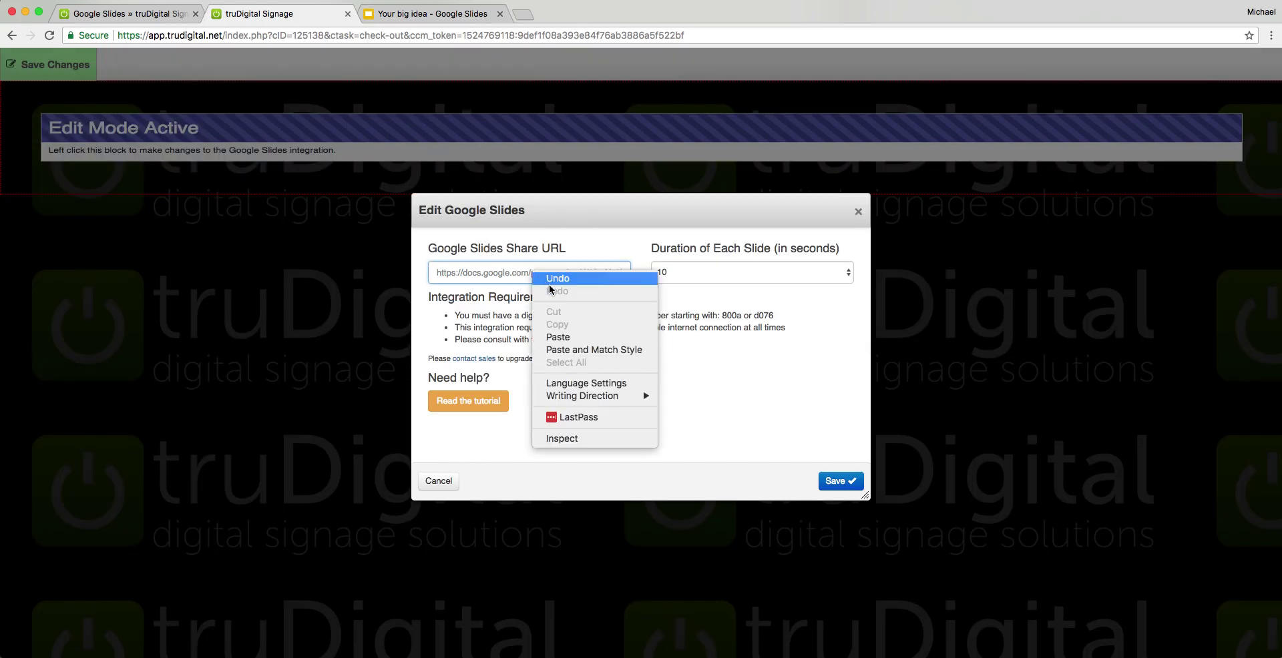
click(597, 330)
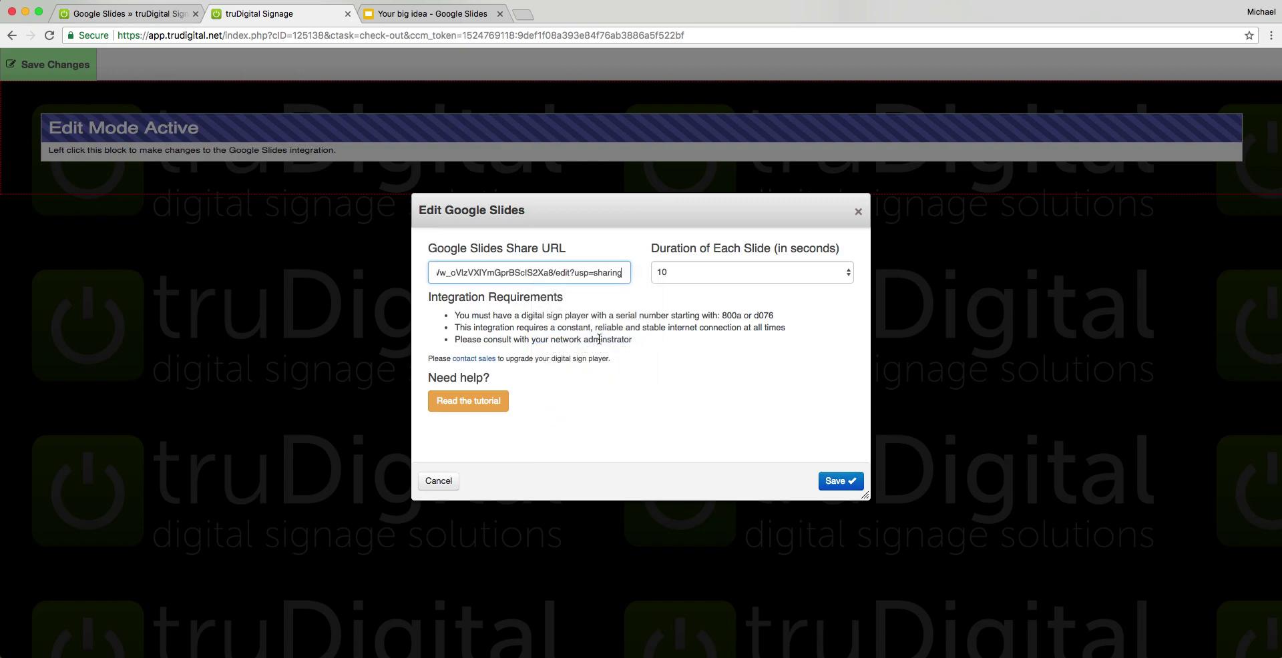
Choose 10 seconds as the duration of each slide and save the Google Slides block.
click(757, 282)
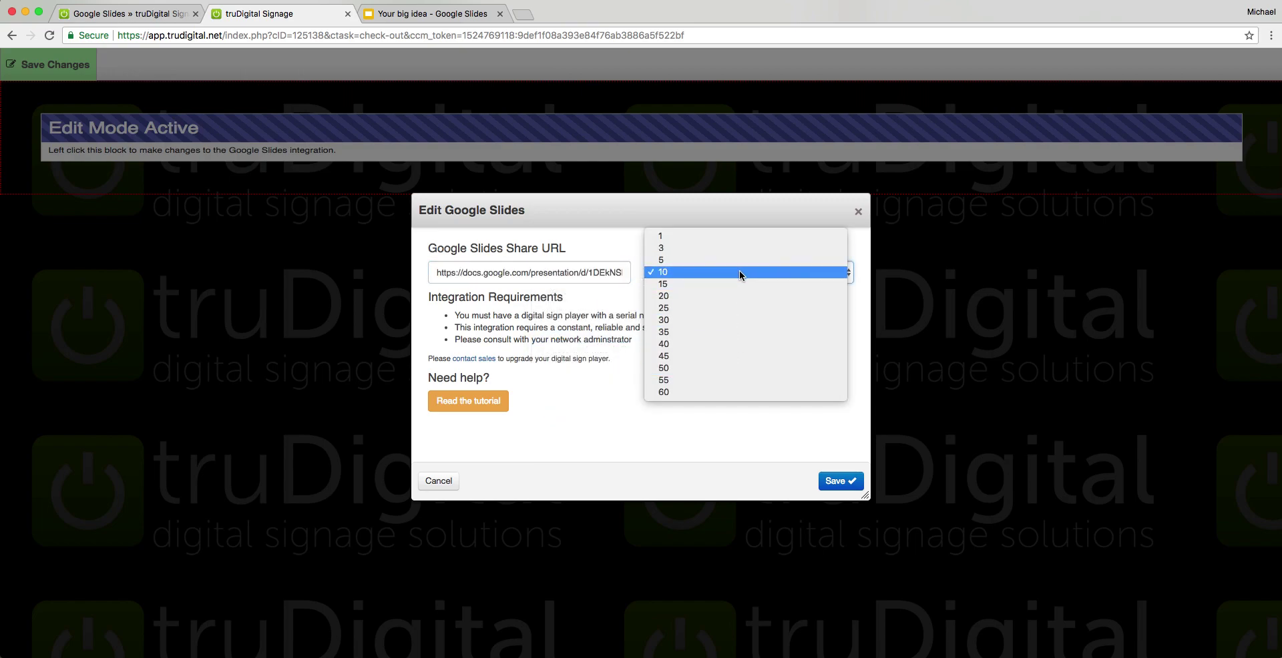
click(739, 274)
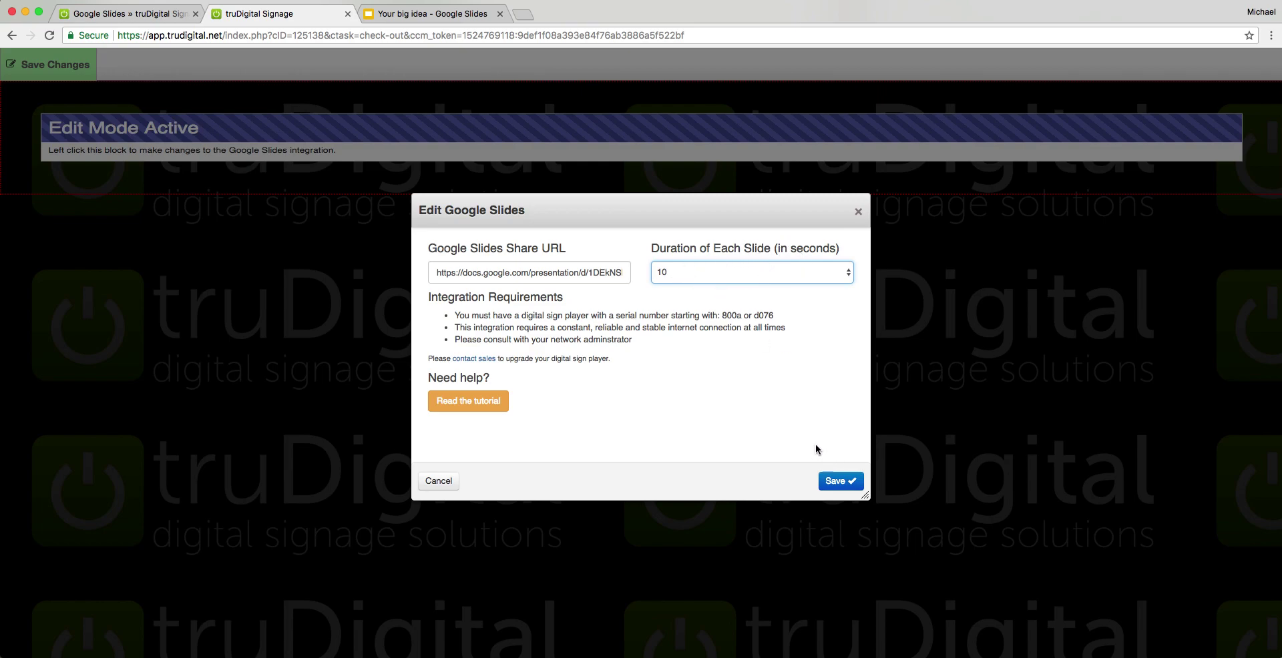
click(838, 481)
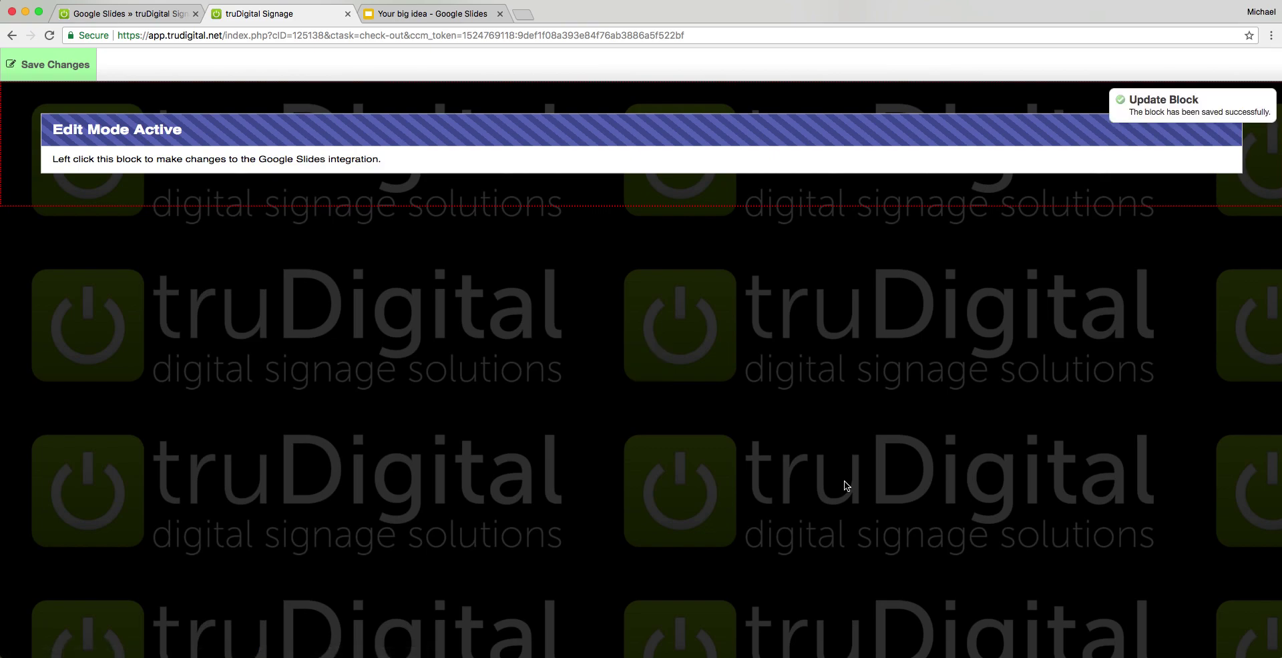
Save the edited Google Slides integration template without a version comment.
click(44, 71)
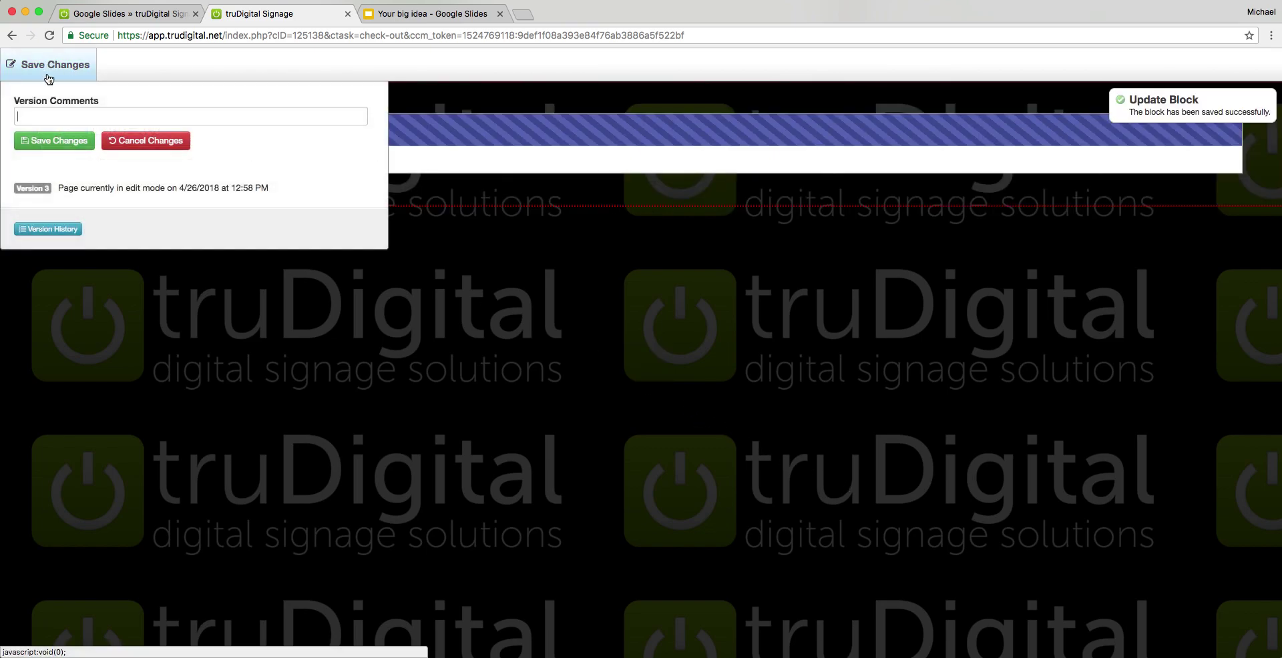
click(56, 145)
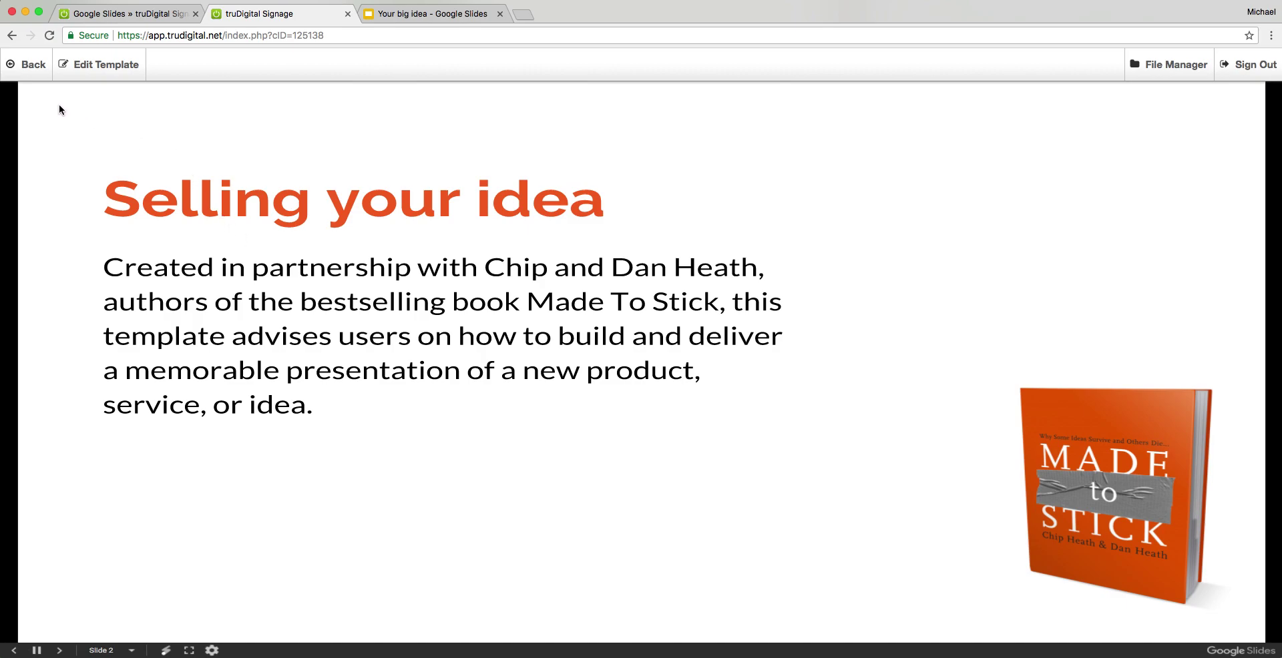
Return to the live playlist and add the Integration - Google Slides template between Integration - 500px 2 and Integration - QuoteFancy 2.
click(36, 73)
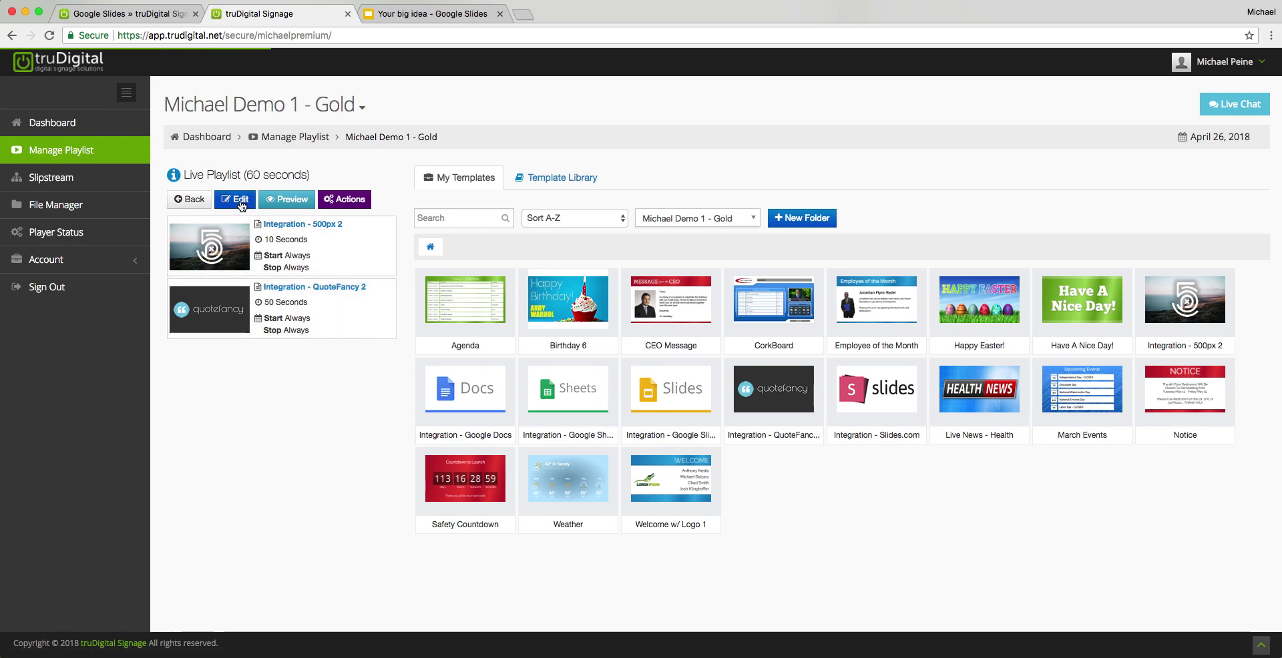
click(235, 199)
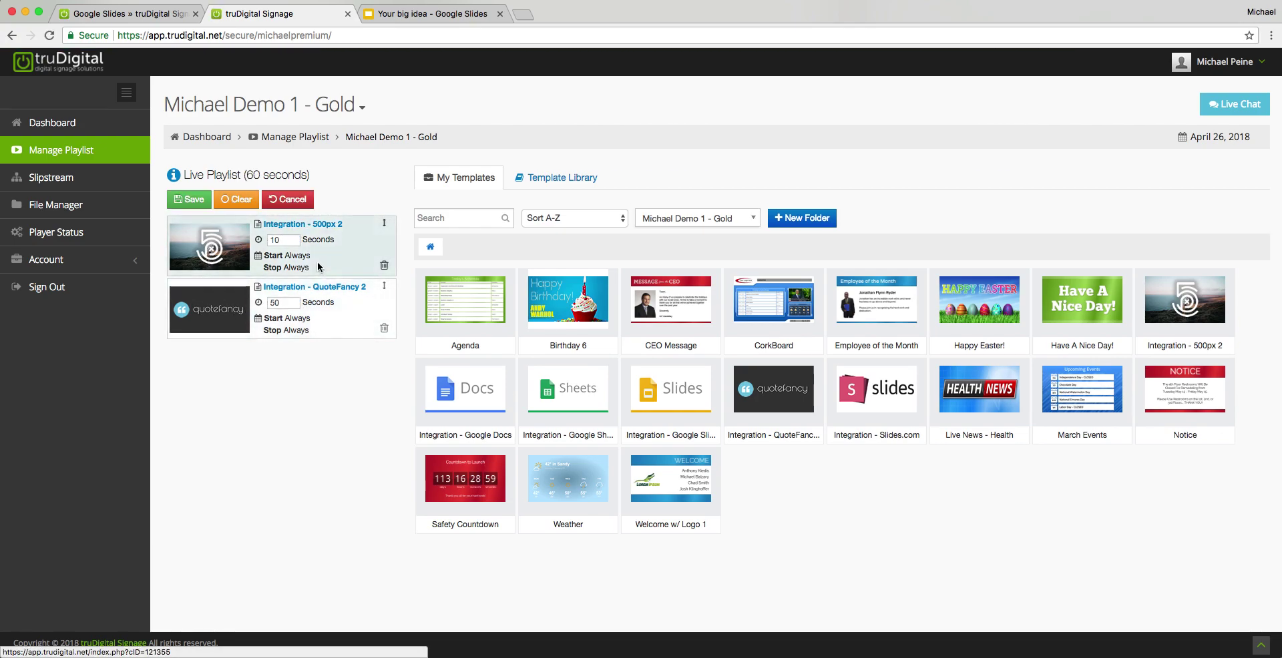
drag(695, 411, 298, 300)
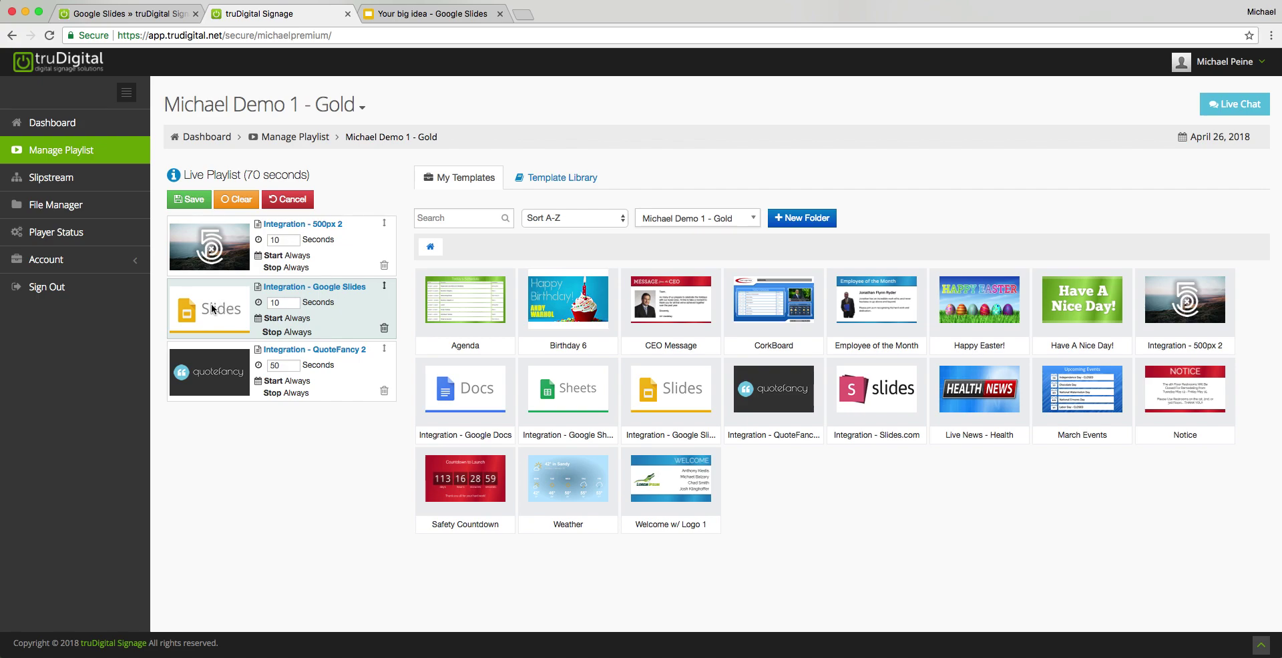
Set the Integration - Google Slides playlist item's duration to 210 seconds and save the playlist.
double_click(286, 304)
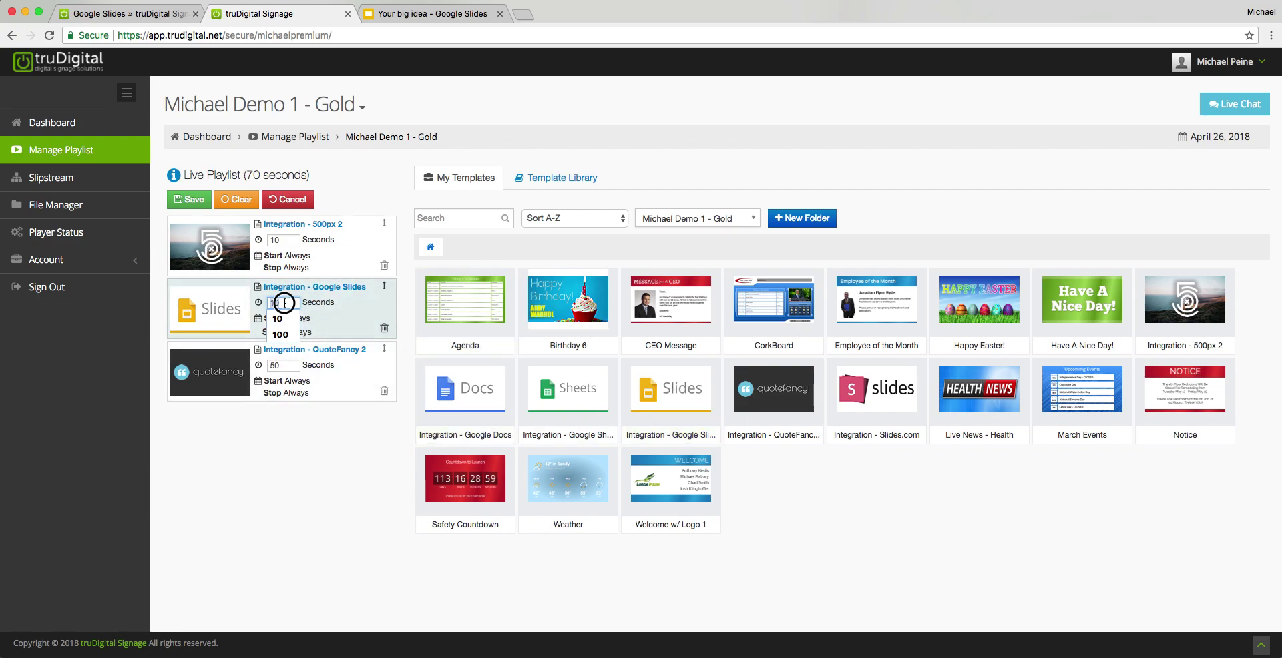
text(210)
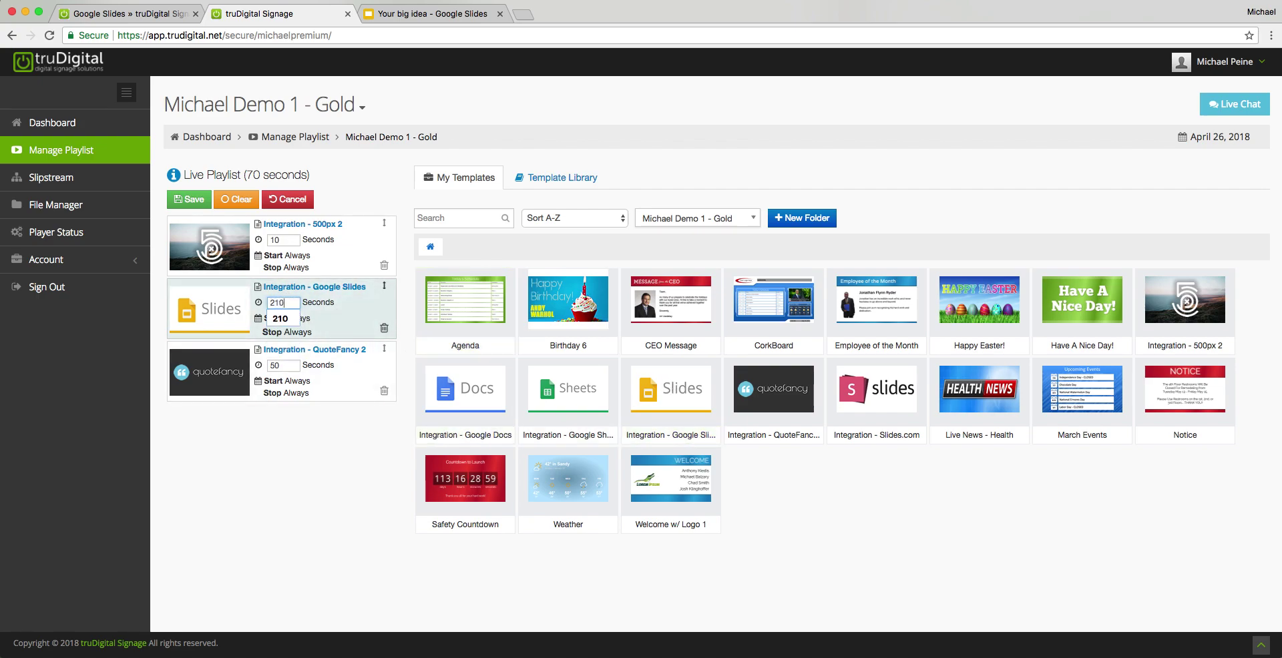
click(308, 430)
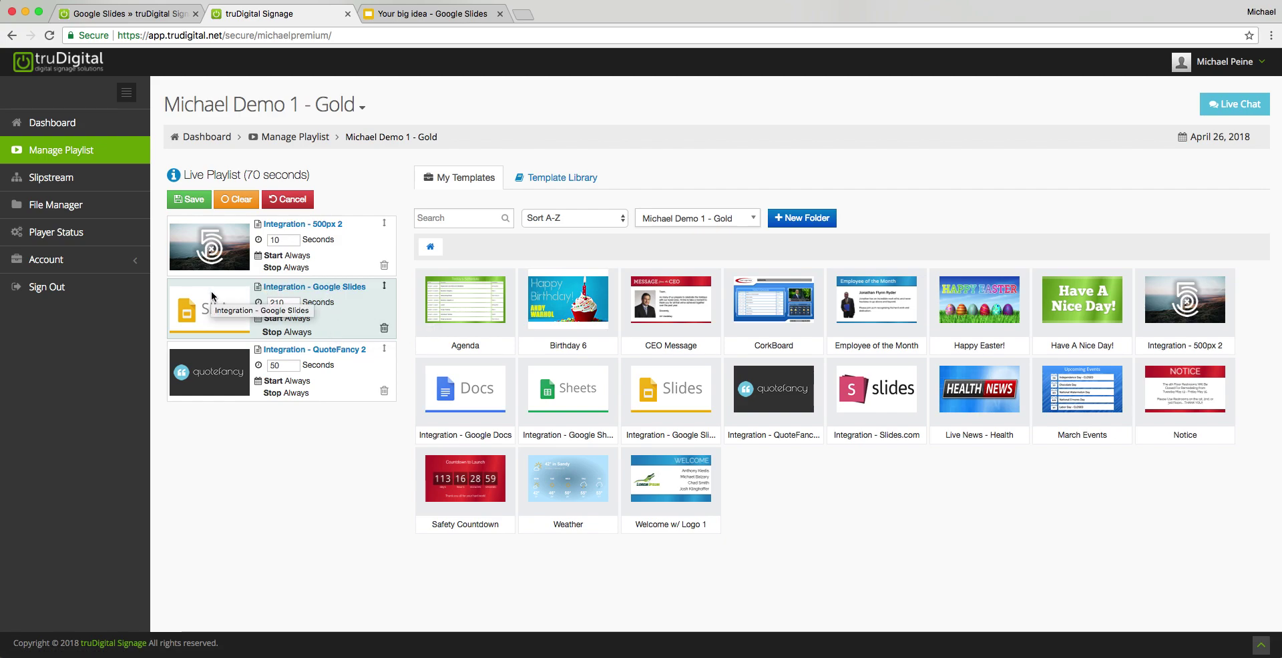
click(192, 202)
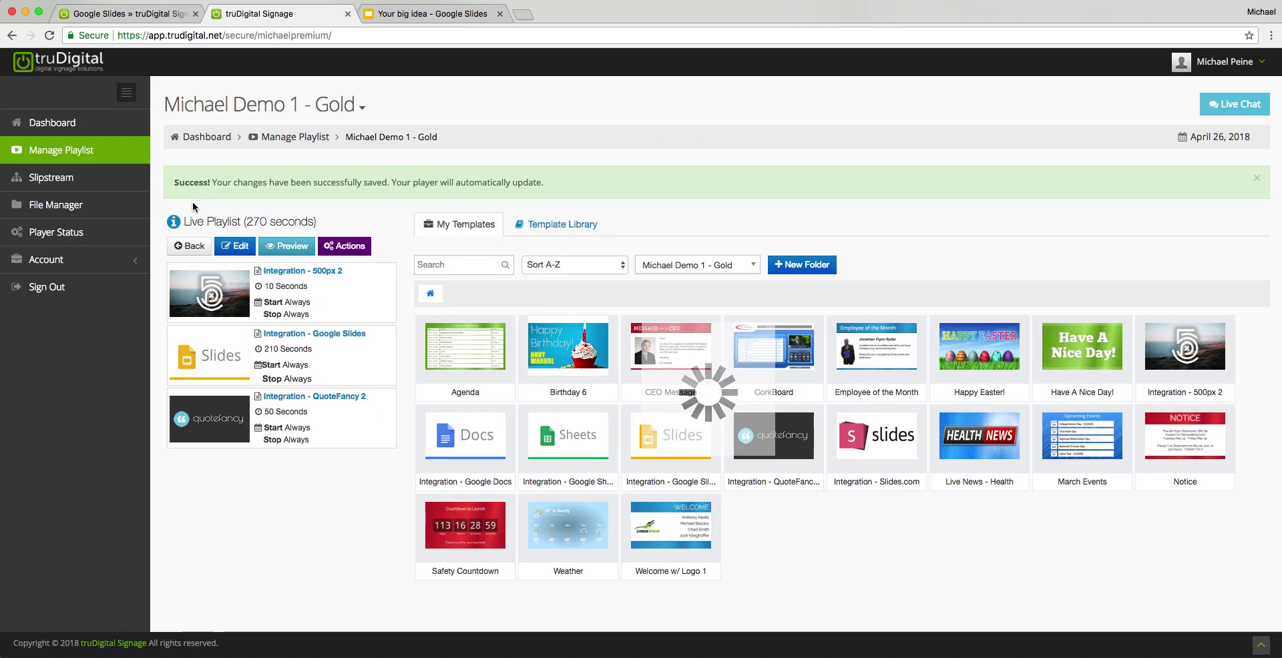